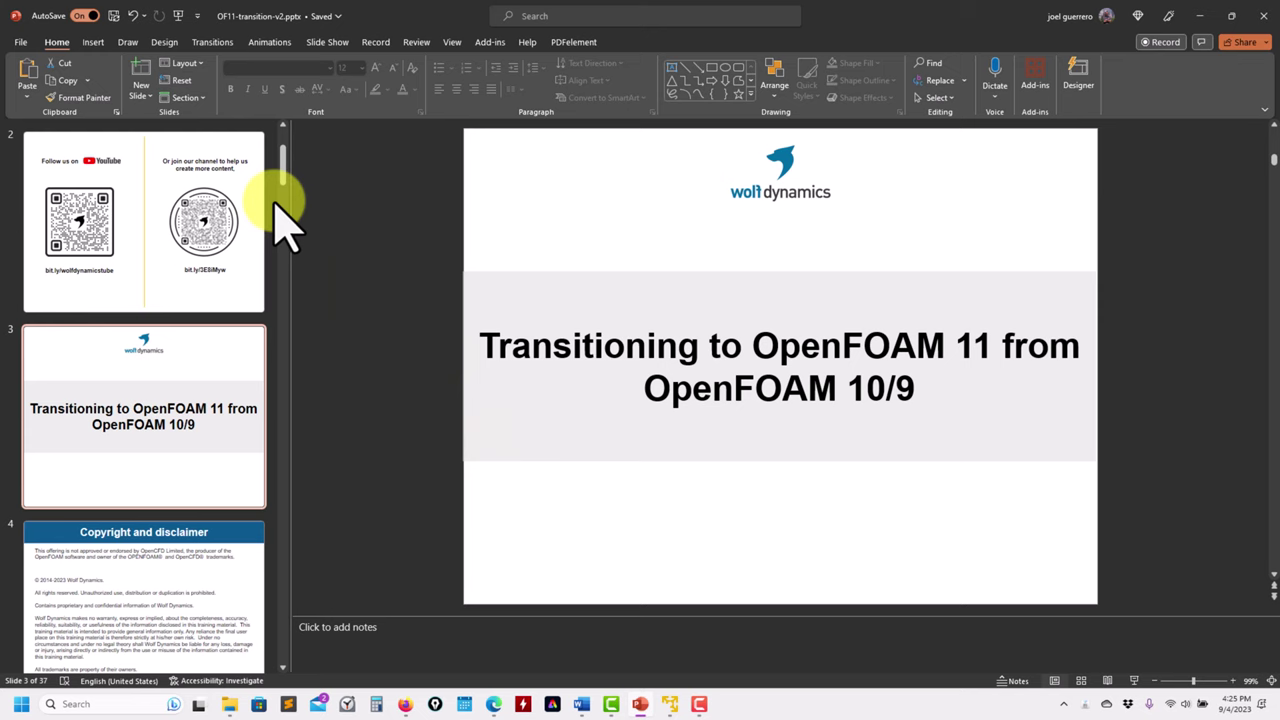
# View slide 2 with the YouTube QR codes, then the Tutorial 1 and Tutorial 2 slides
pyautogui.scroll(-2, 290, 190)
pyautogui.scroll(2, 200, 210)
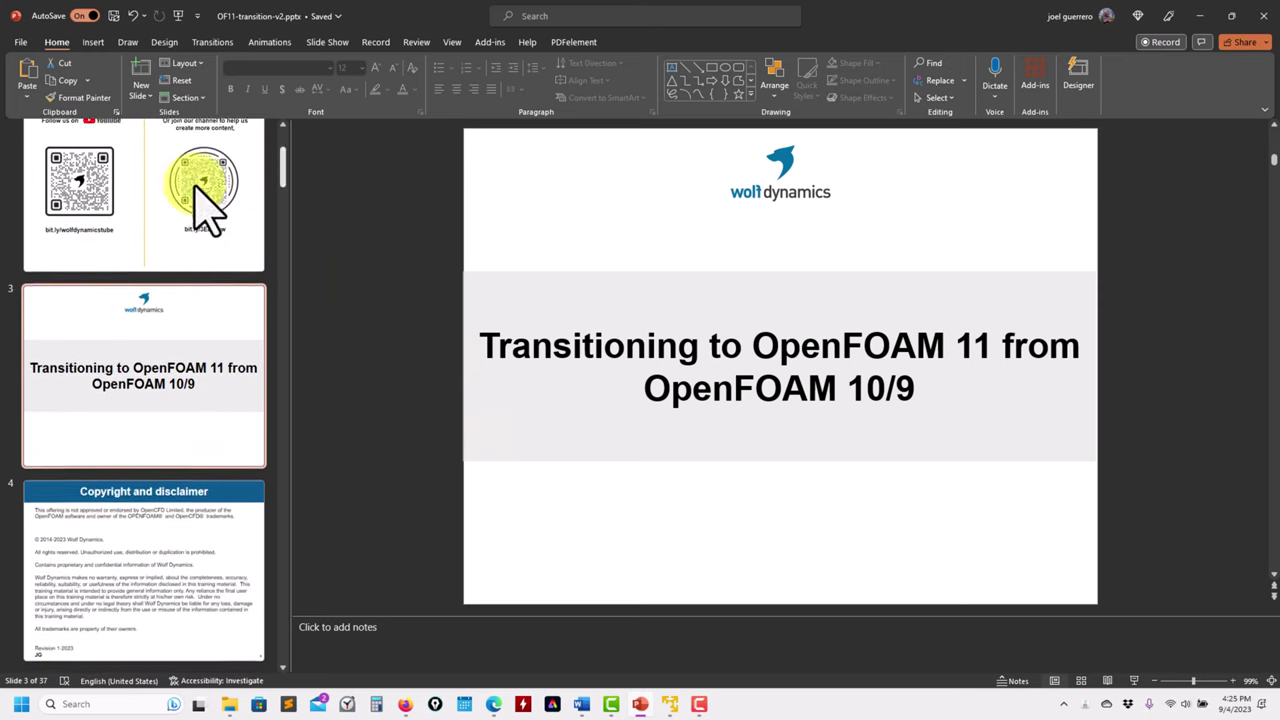
pyautogui.click(186, 185)
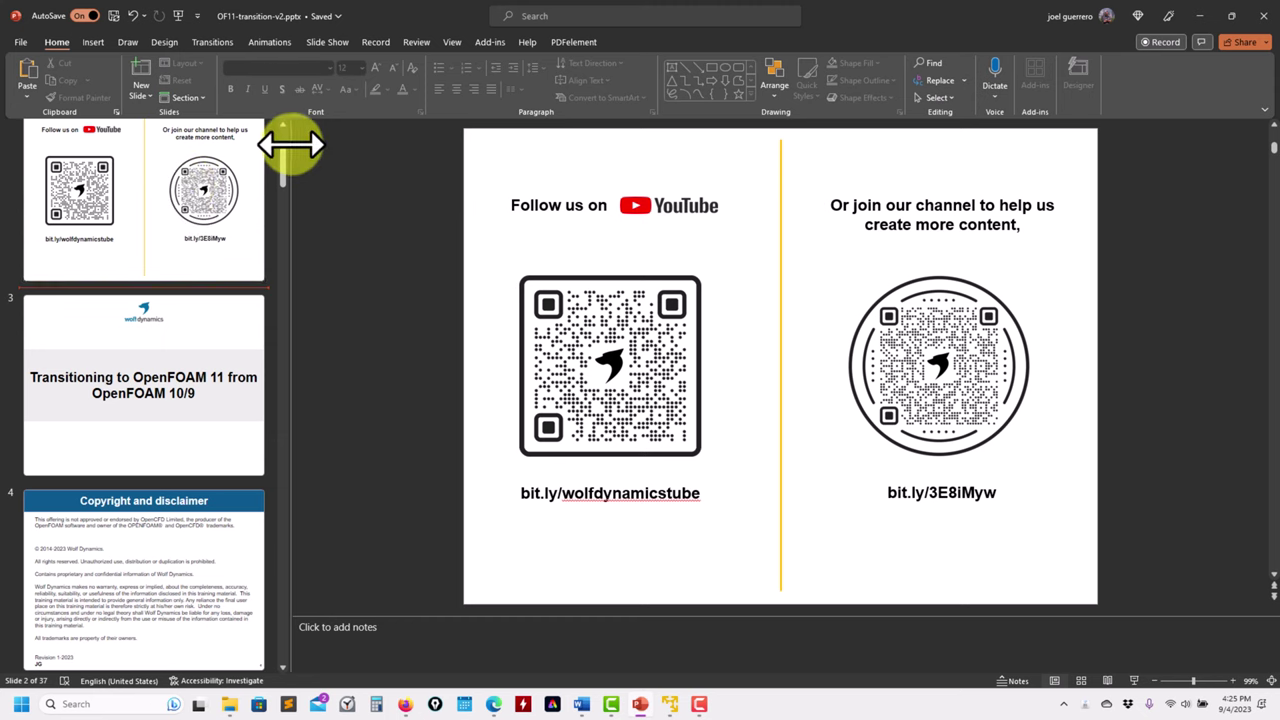
pyautogui.moveTo(285, 171); pyautogui.dragTo(281, 214)
pyautogui.scroll(1, 288, 290)
pyautogui.click(192, 212)
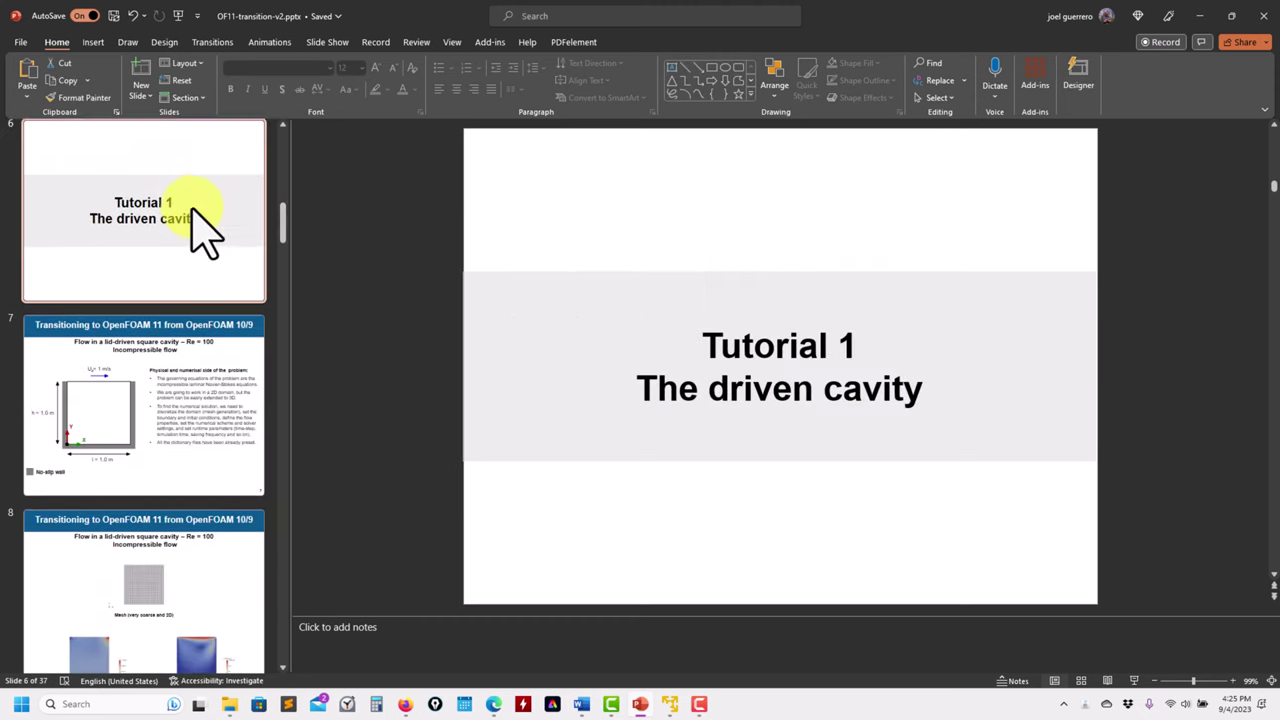
pyautogui.scroll(-7, 195, 220)
pyautogui.scroll(-2, 200, 235)
pyautogui.click(191, 240)
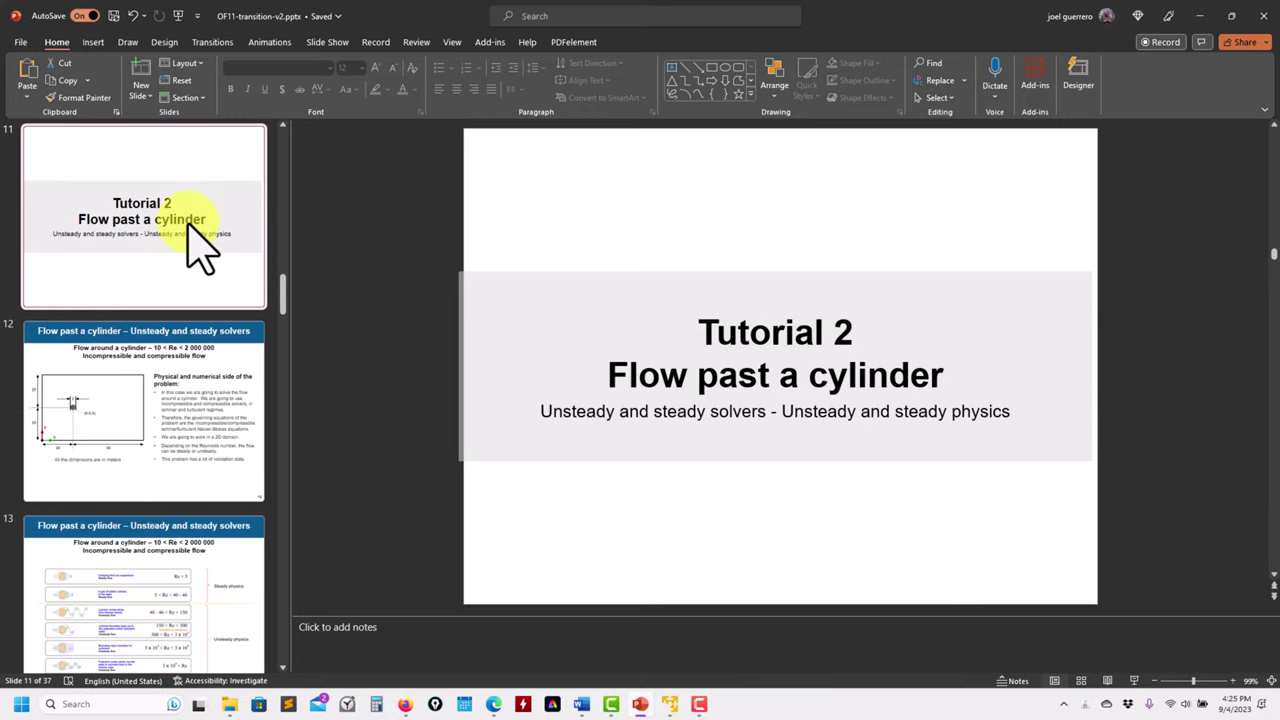
# Step through the Tutorial 3, 4, 6 and 7 title slides
pyautogui.scroll(-4, 195, 243)
pyautogui.scroll(-5, 186, 286)
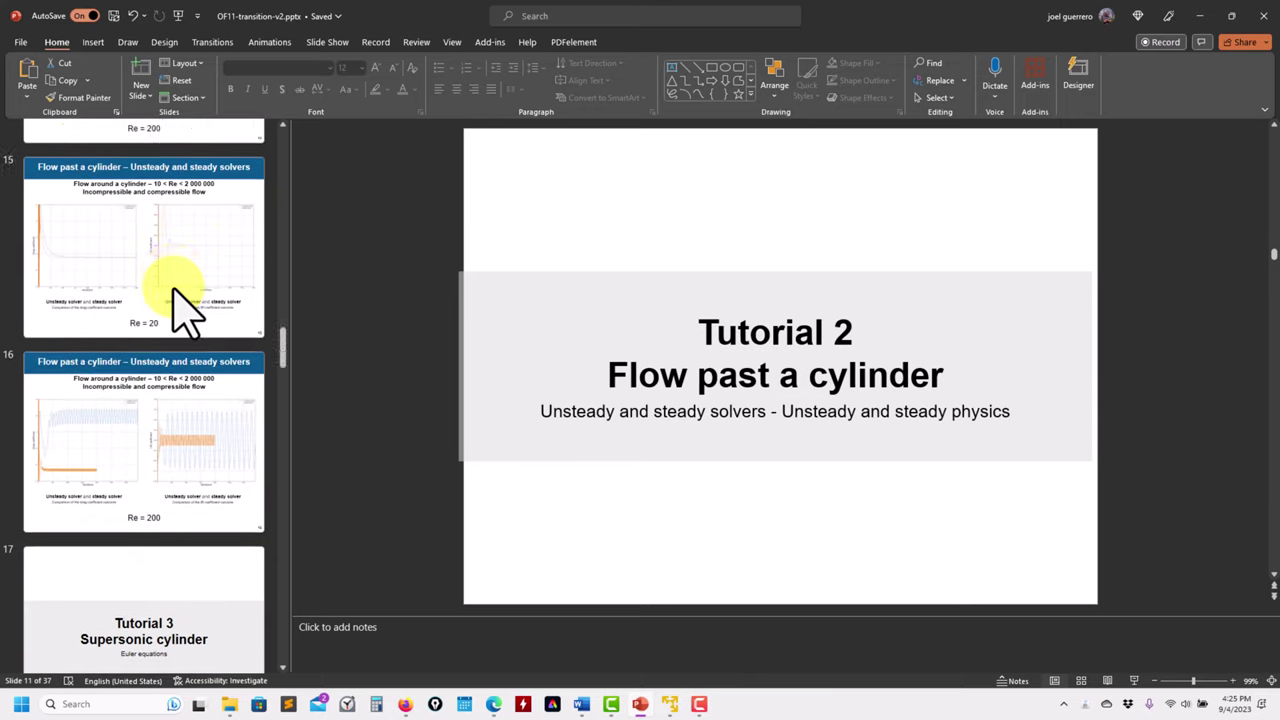
pyautogui.click(170, 375)
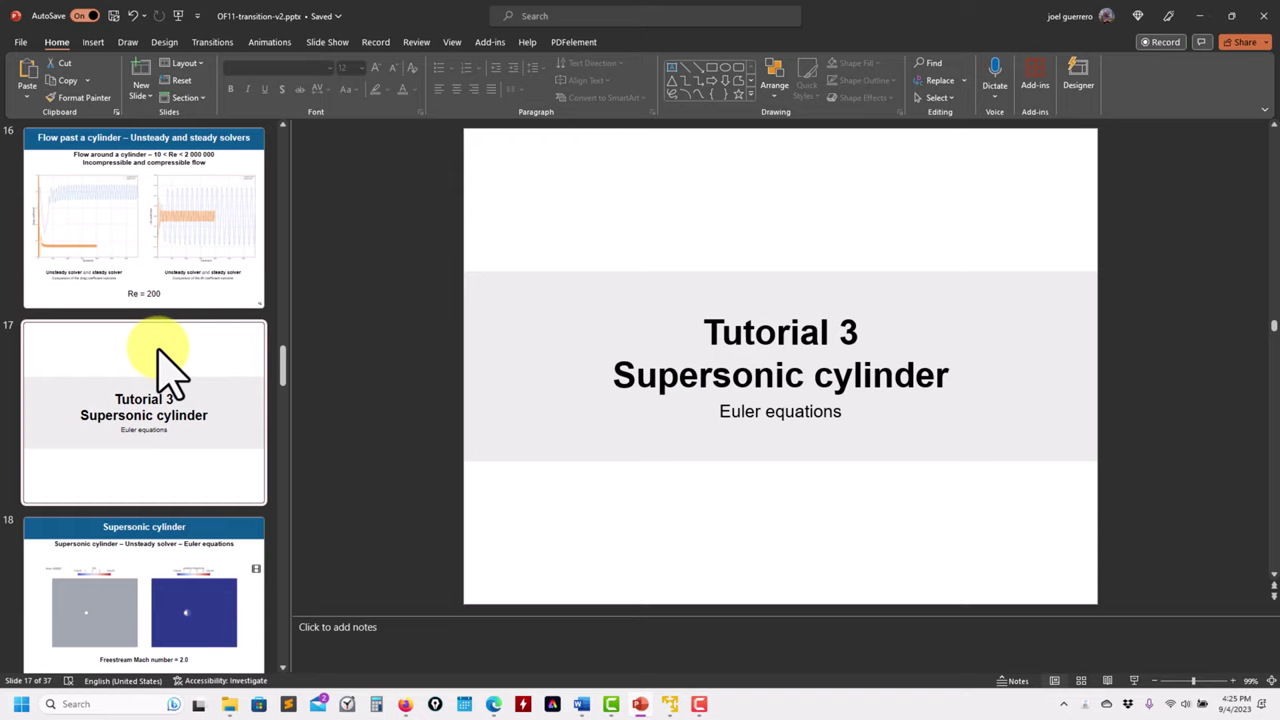
pyautogui.scroll(-2, 170, 370)
pyautogui.scroll(-2, 160, 350)
pyautogui.click(168, 340)
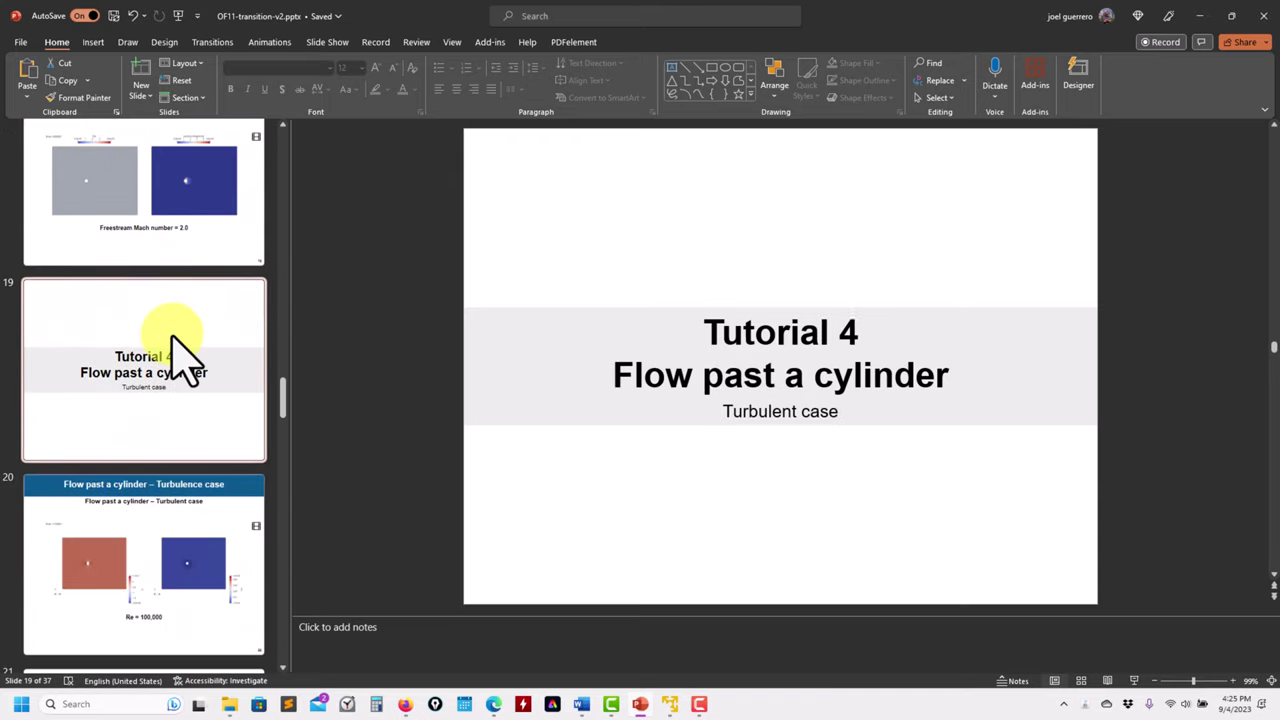
pyautogui.scroll(-10, 175, 345)
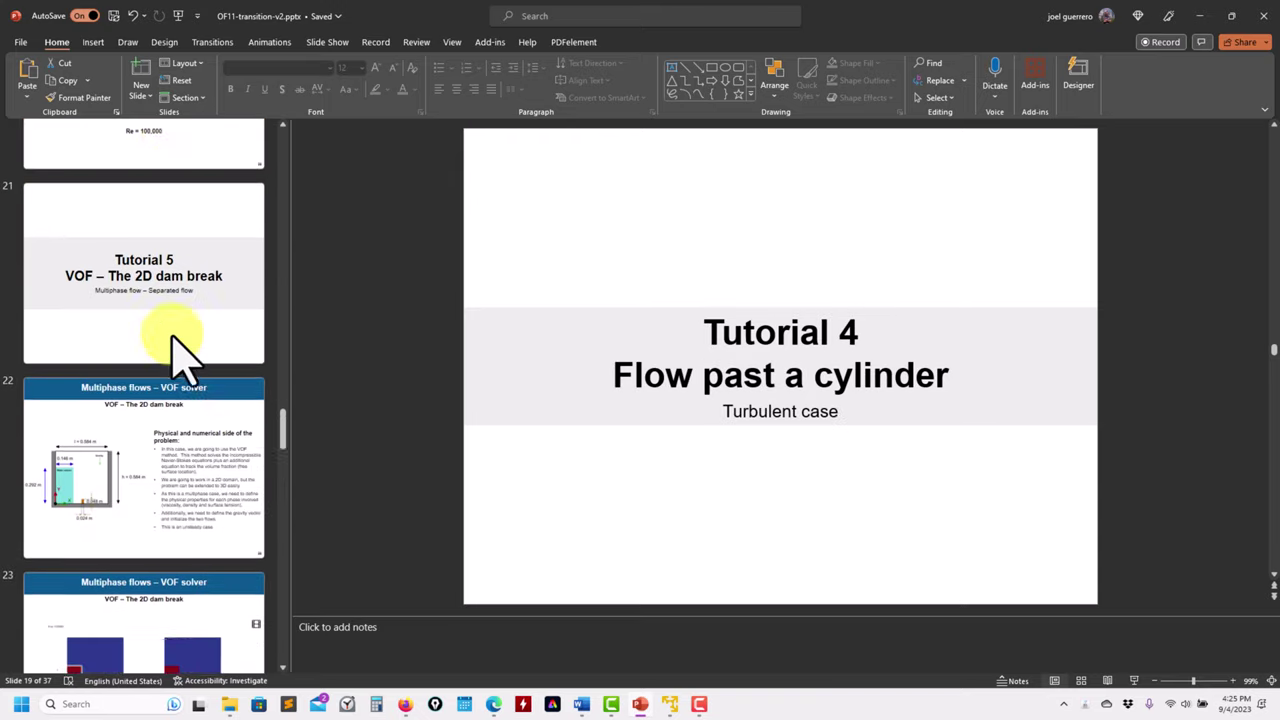
pyautogui.click(190, 318)
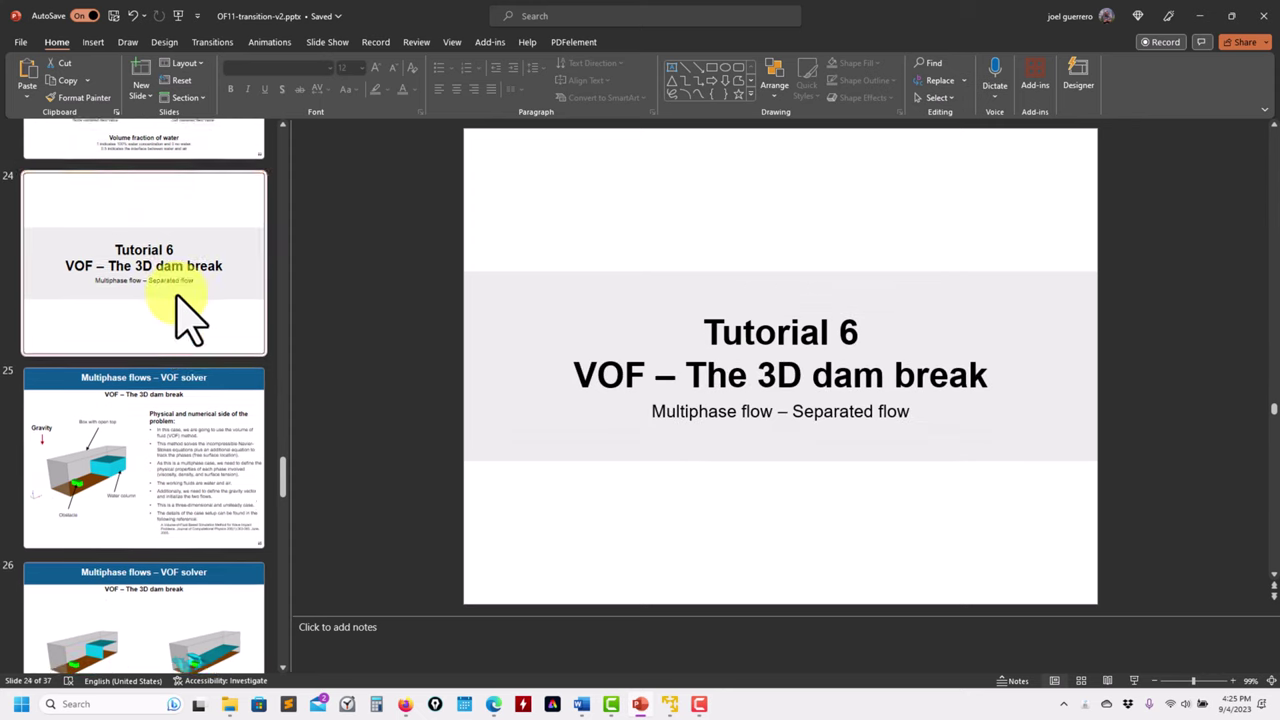
pyautogui.scroll(-8, 190, 318)
pyautogui.click(190, 318)
# Move past Tutorial 8 to slide 36, Main takeaways, and present it full screen
pyautogui.scroll(-10, 190, 318)
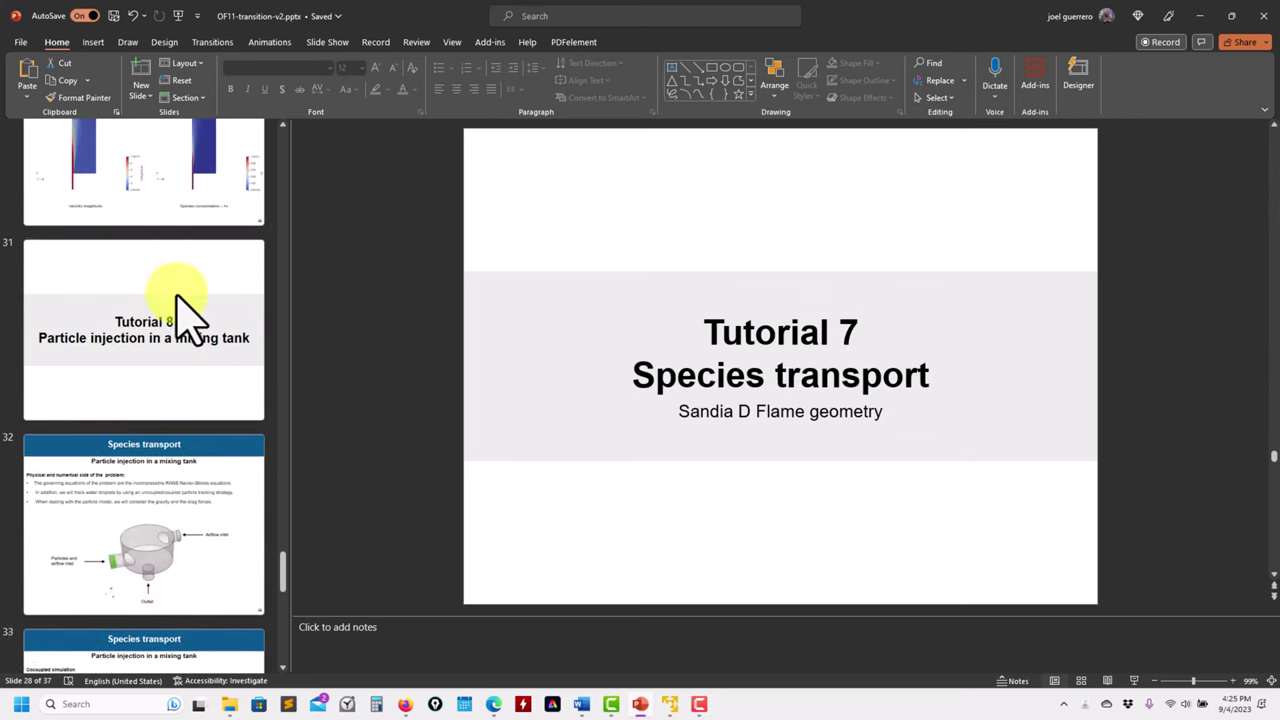
pyautogui.scroll(2, 190, 318)
pyautogui.click(190, 318)
pyautogui.scroll(-8, 190, 318)
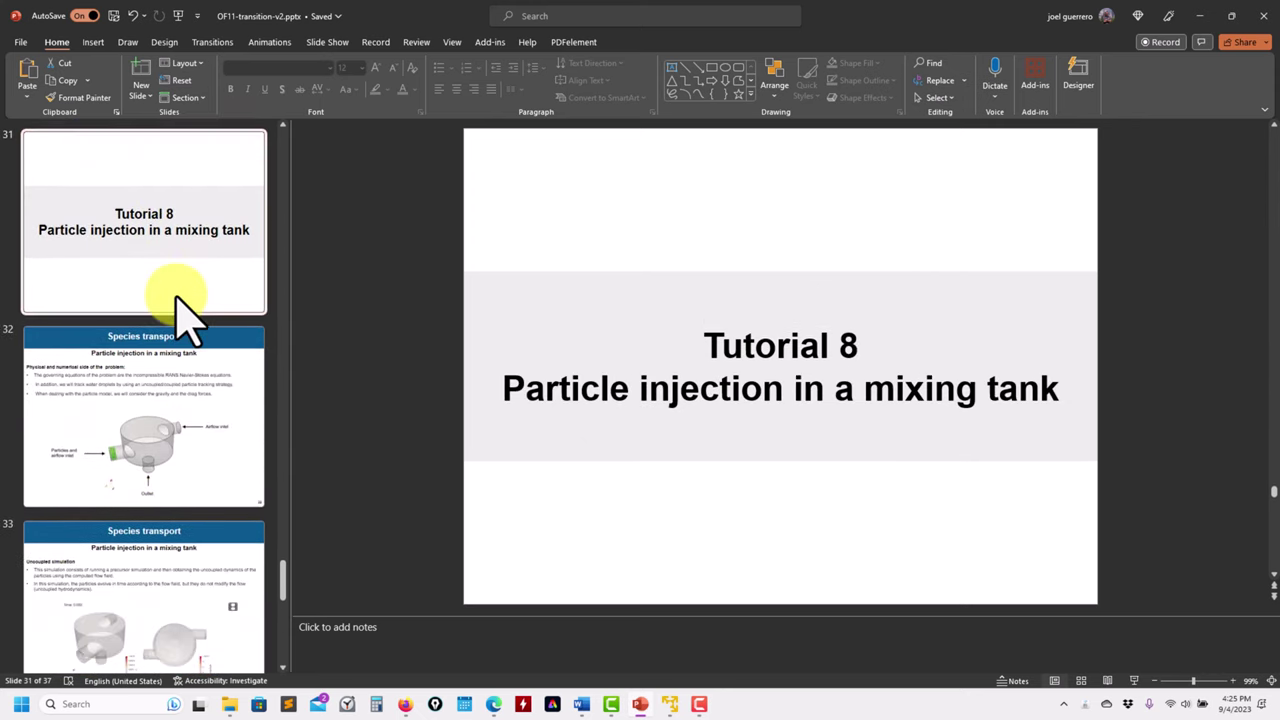
pyautogui.click(190, 318)
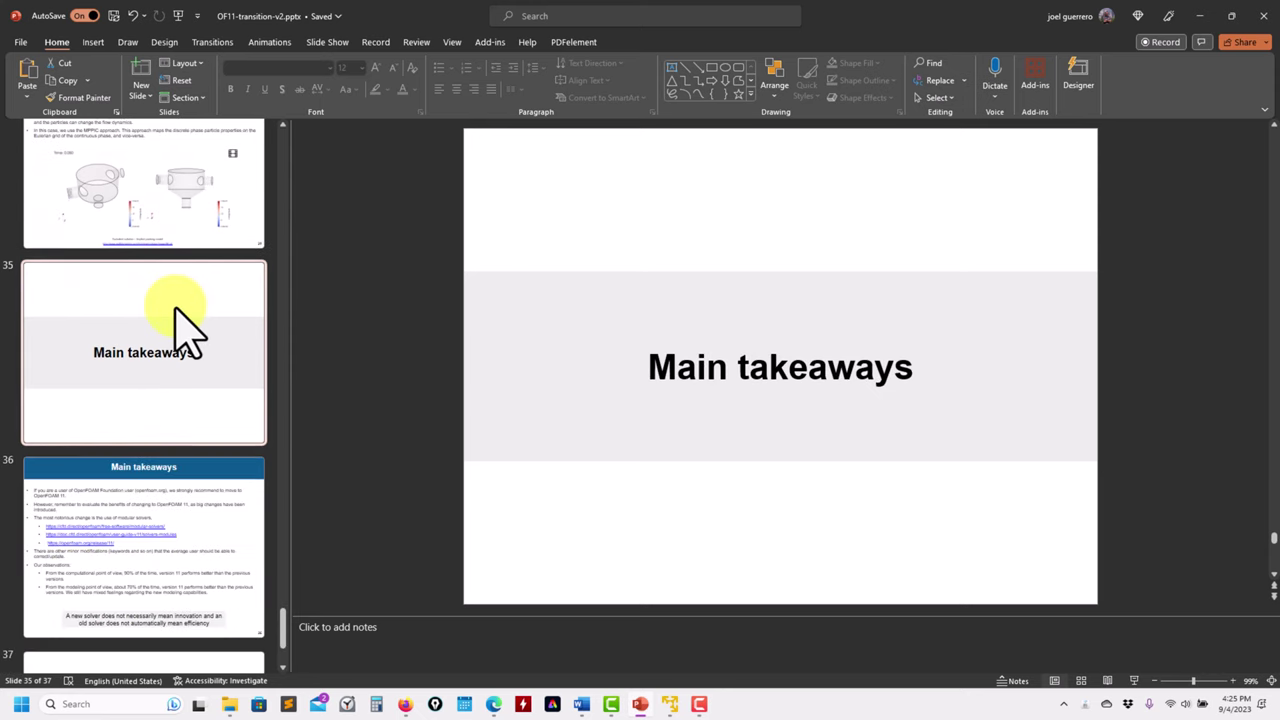
pyautogui.click(143, 468)
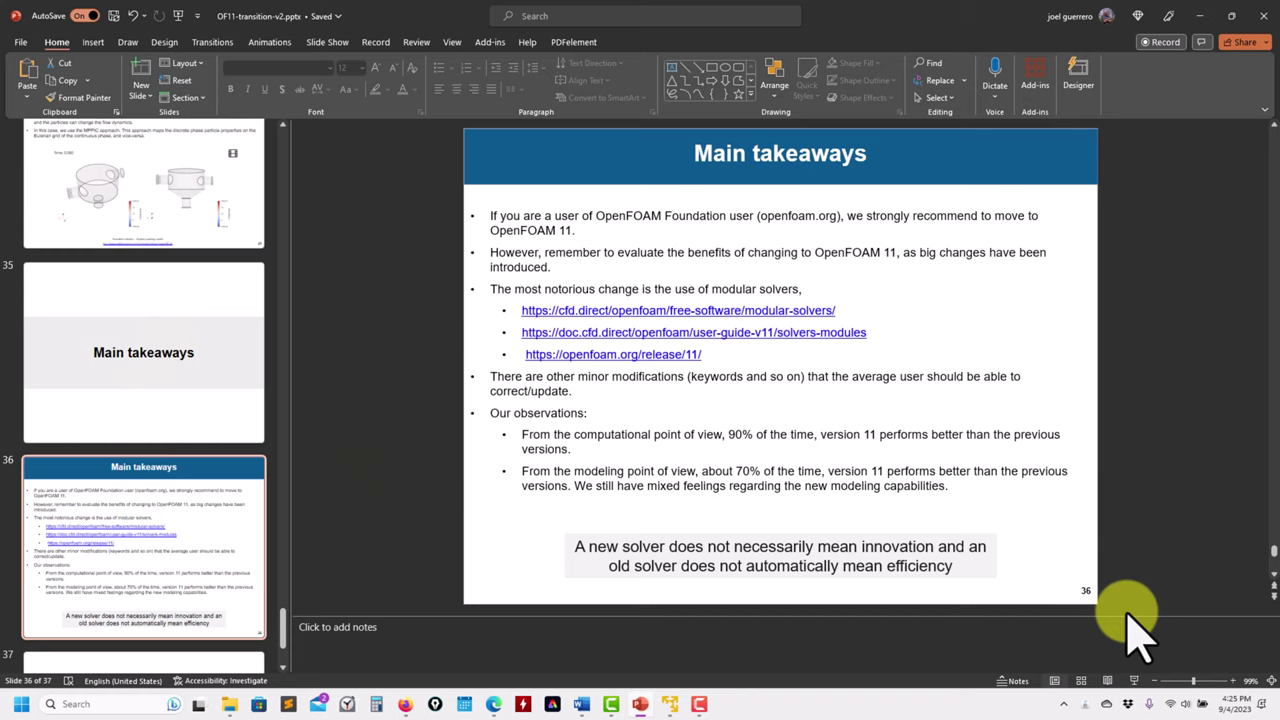
pyautogui.click(1134, 681)
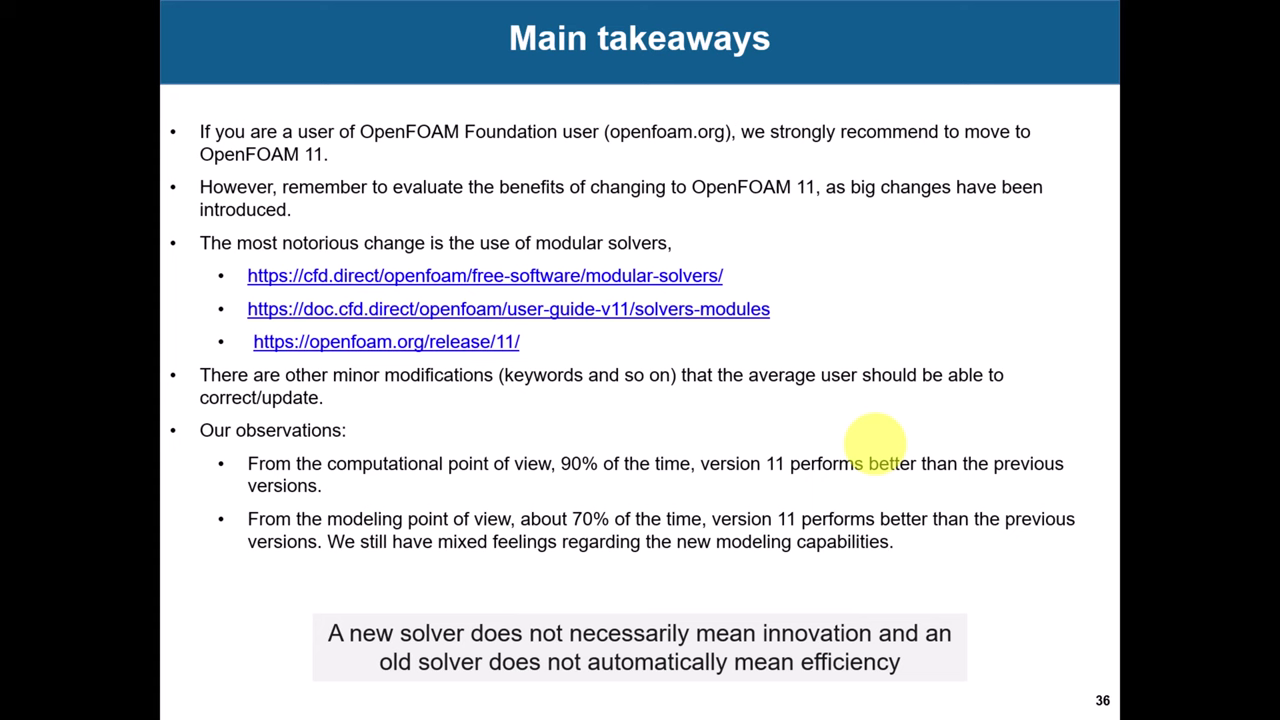
# Leave the slide show and select incompressibleFluid on the solver line of controlDict in gedit
pyautogui.press('Escape')
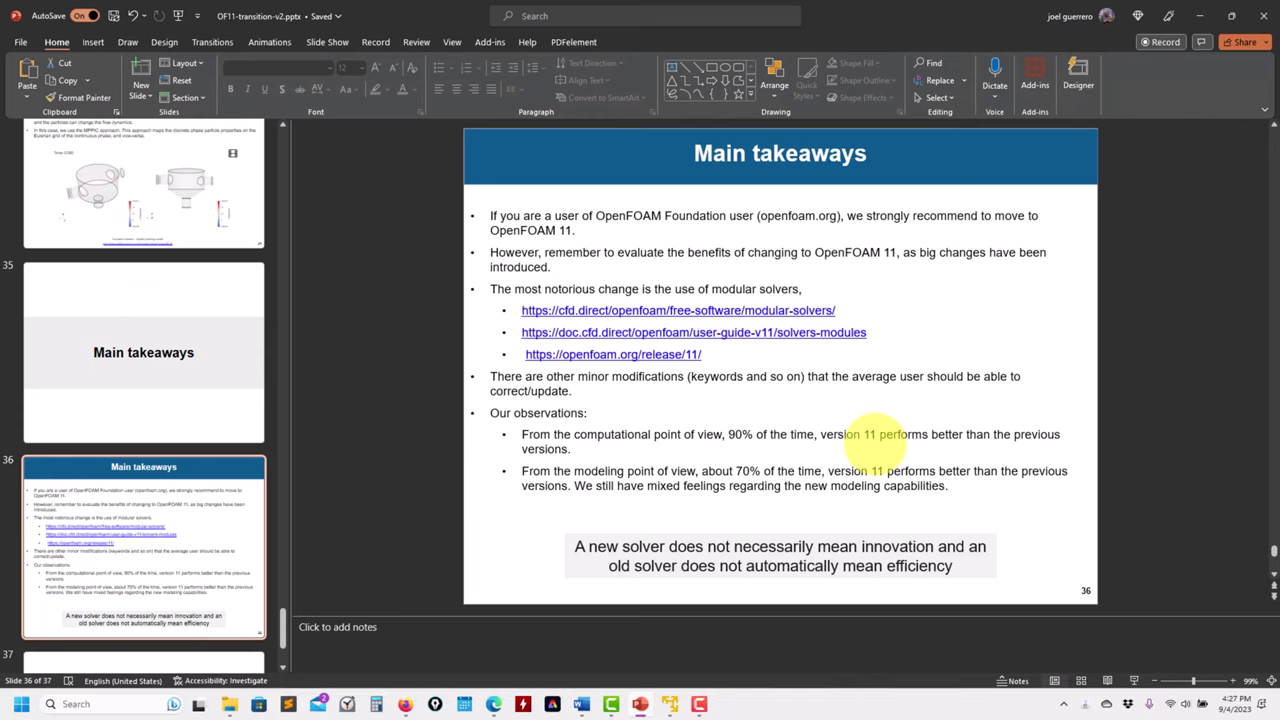
pyautogui.click(672, 705)
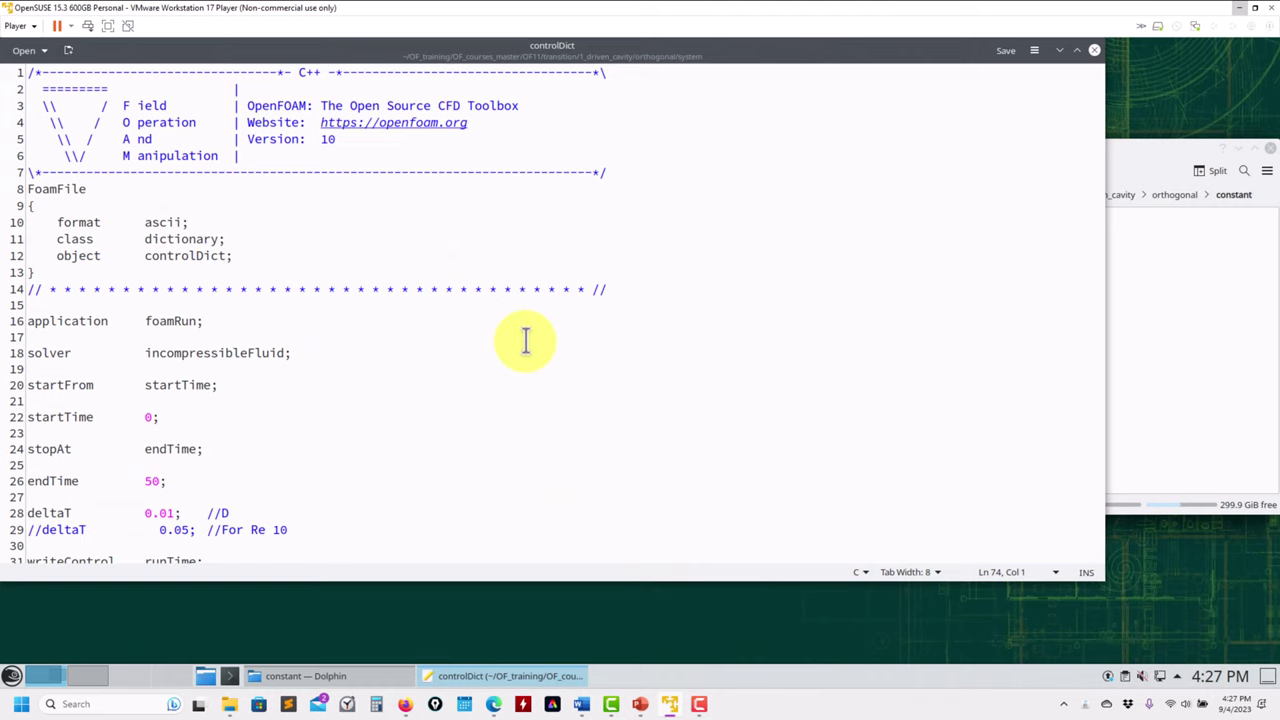
pyautogui.click(519, 334)
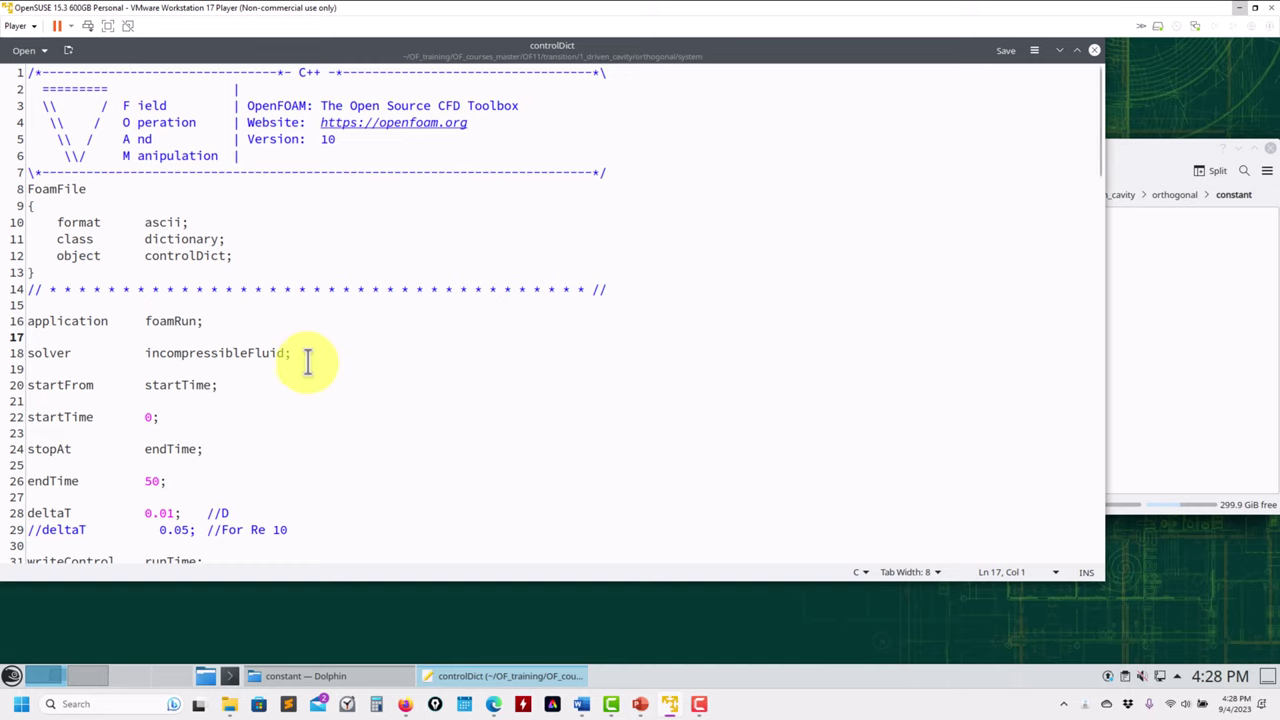
pyautogui.moveTo(310, 360); pyautogui.dragTo(24, 322)
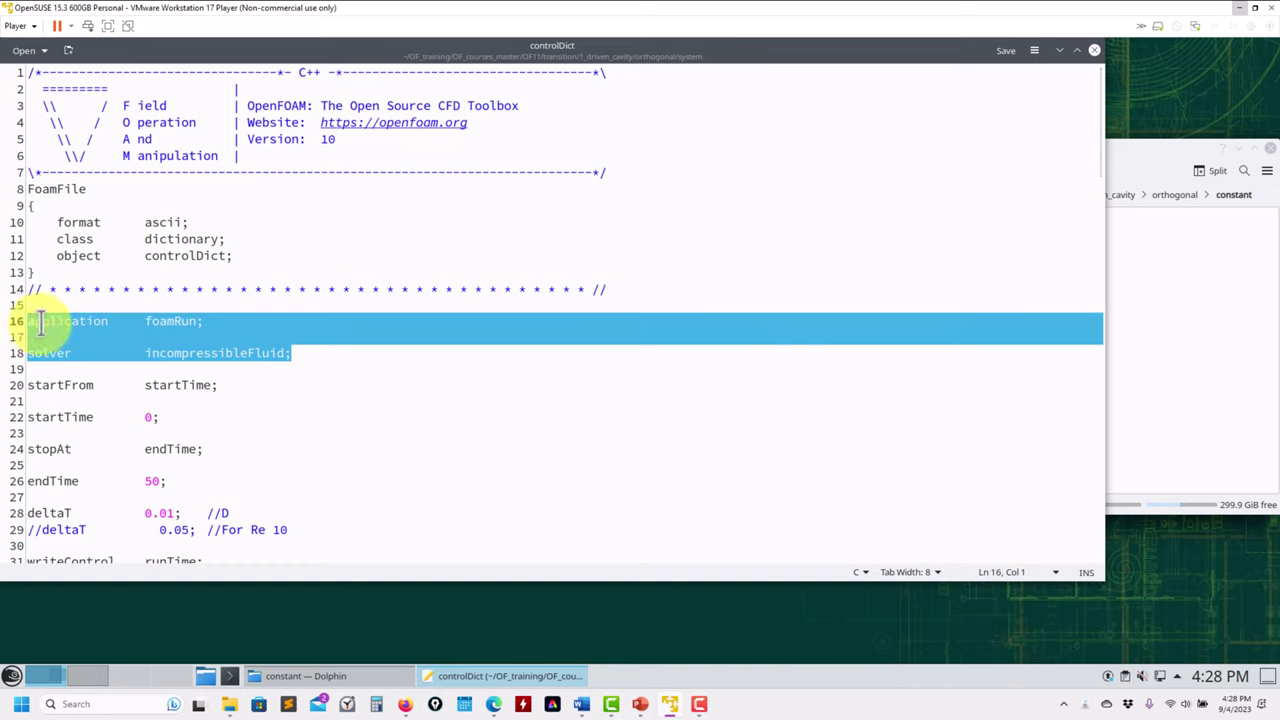
pyautogui.click(40, 320)
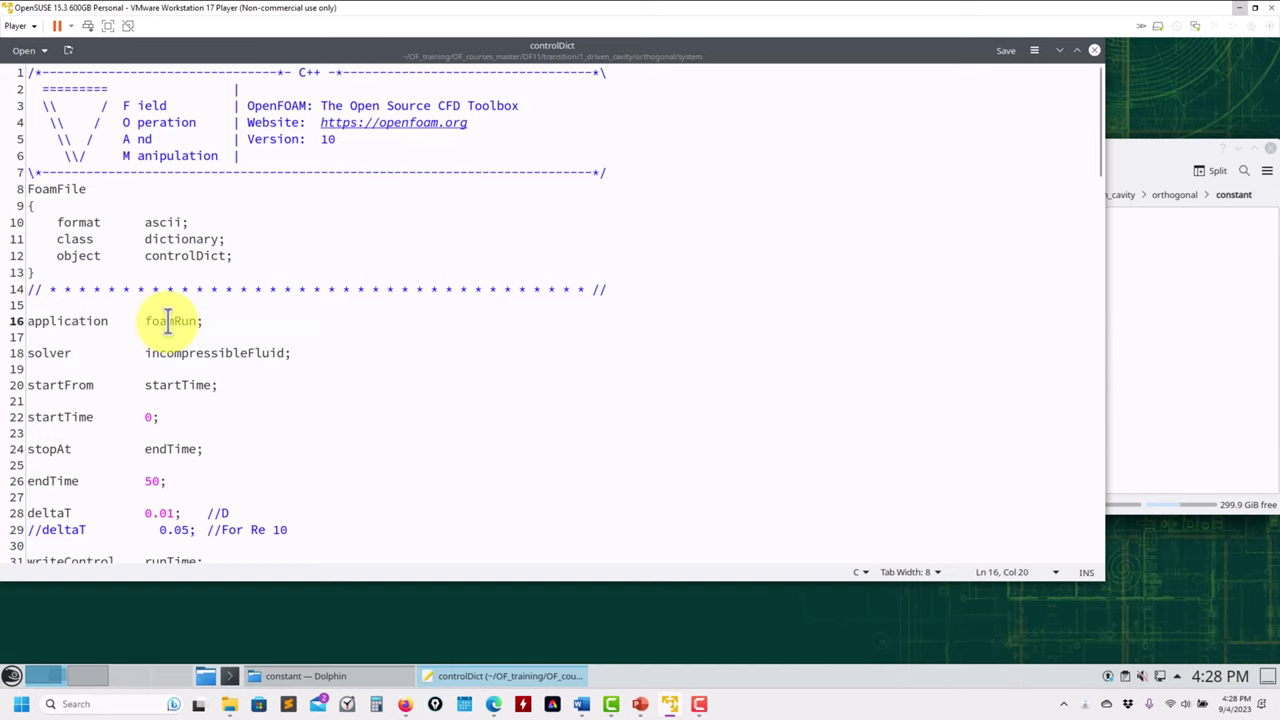
pyautogui.doubleClick(192, 353)
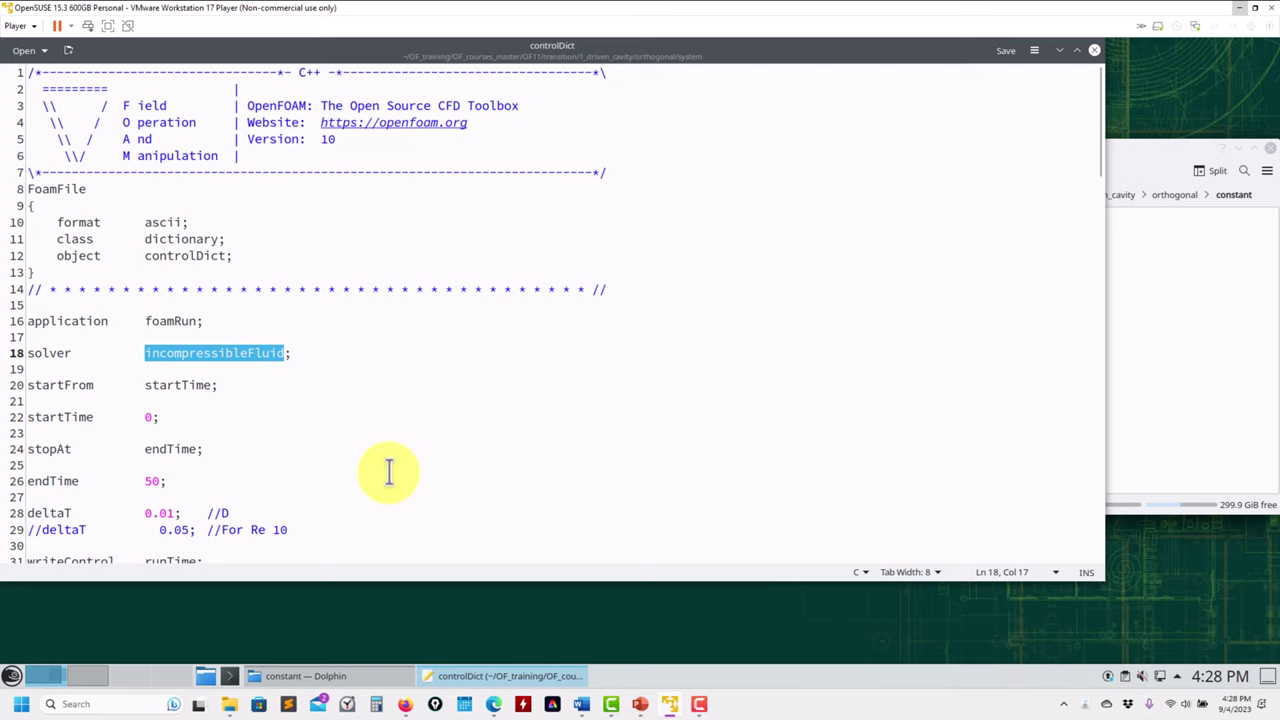
# Bring the solver hierarchy diagram on the Modular Solvers page into view, then minimise Firefox
pyautogui.click(405, 700)
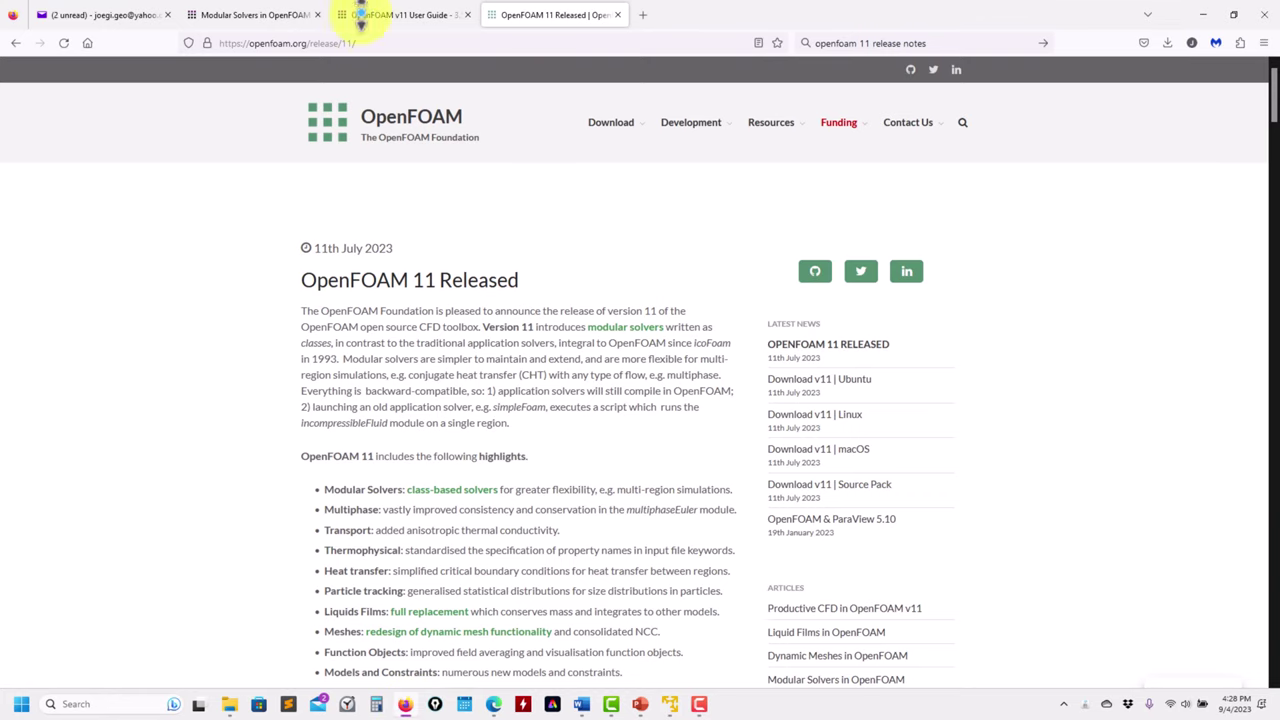
pyautogui.click(214, 14)
pyautogui.middleClick(391, 257)
pyautogui.scroll(3, 386, 277)
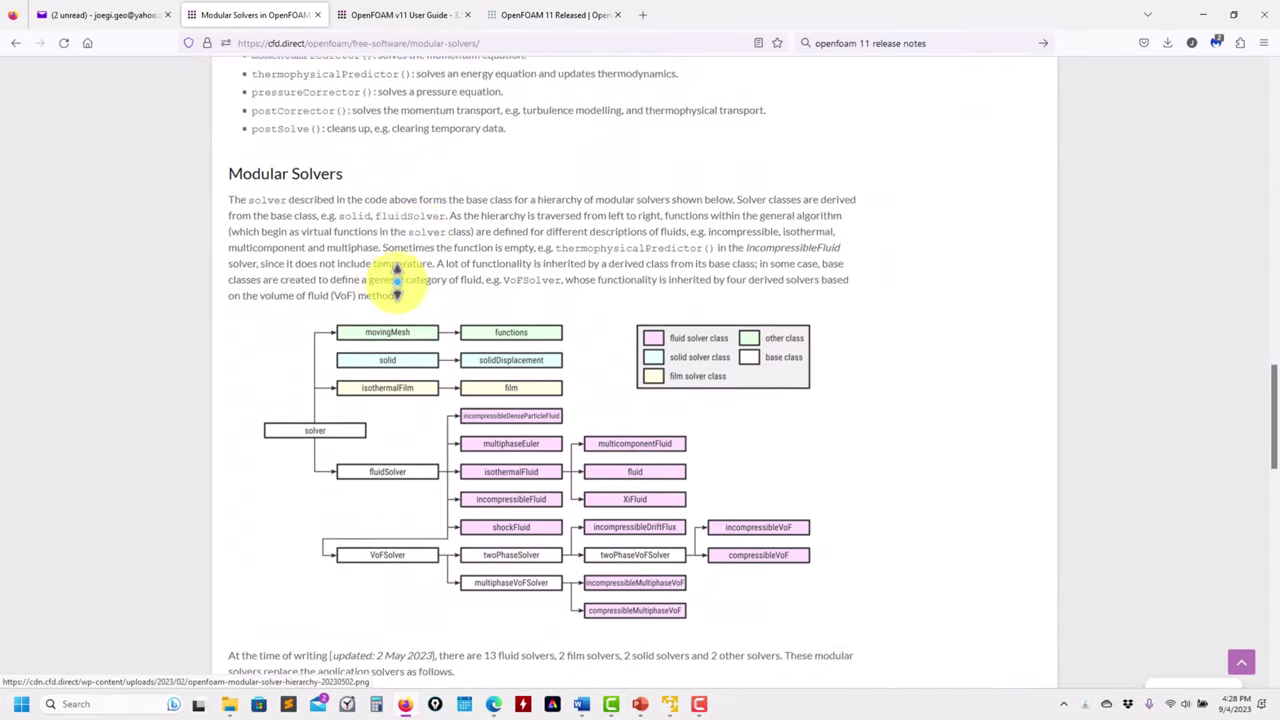
pyautogui.scroll(-2, 383, 377)
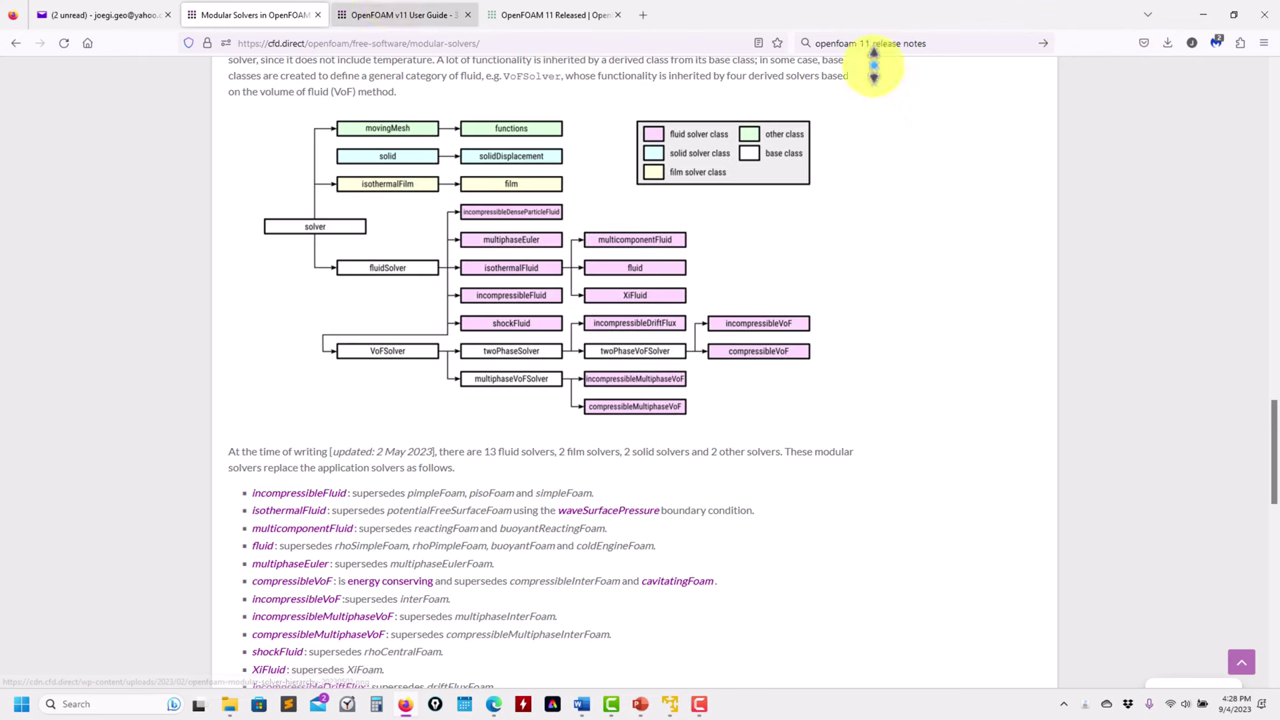
pyautogui.click(1203, 14)
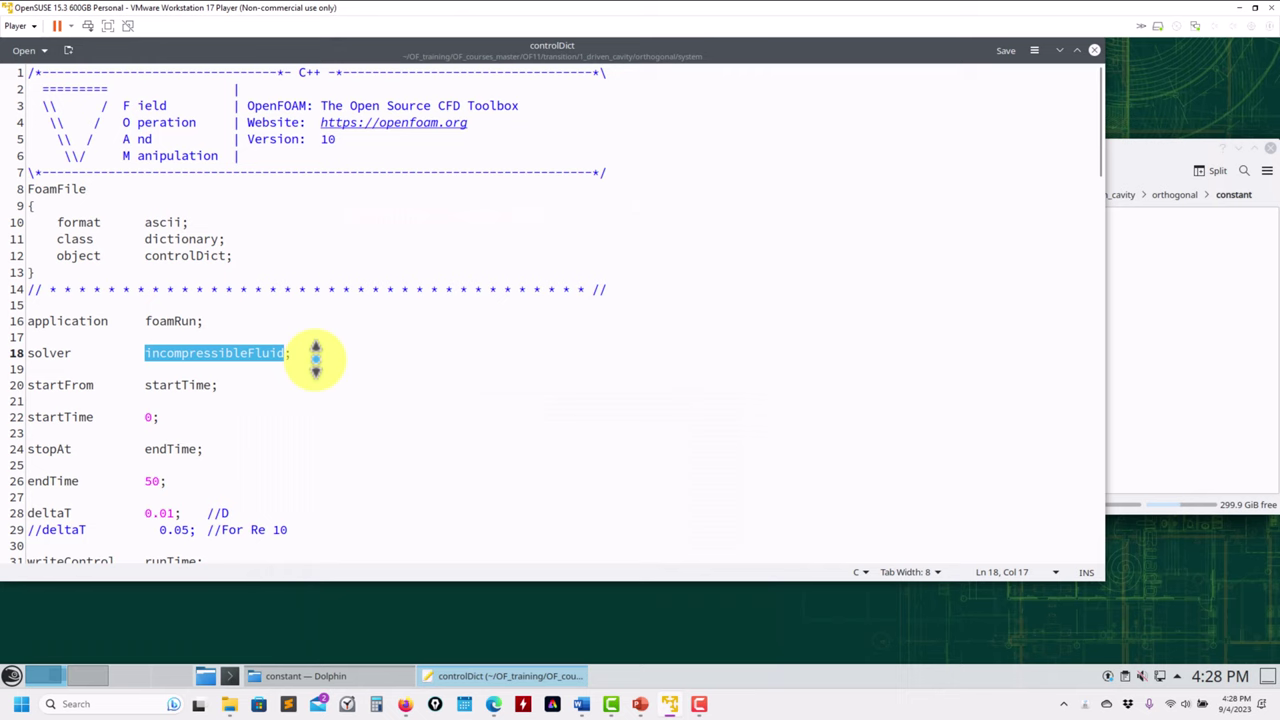
pyautogui.scroll(-20, 315, 360)
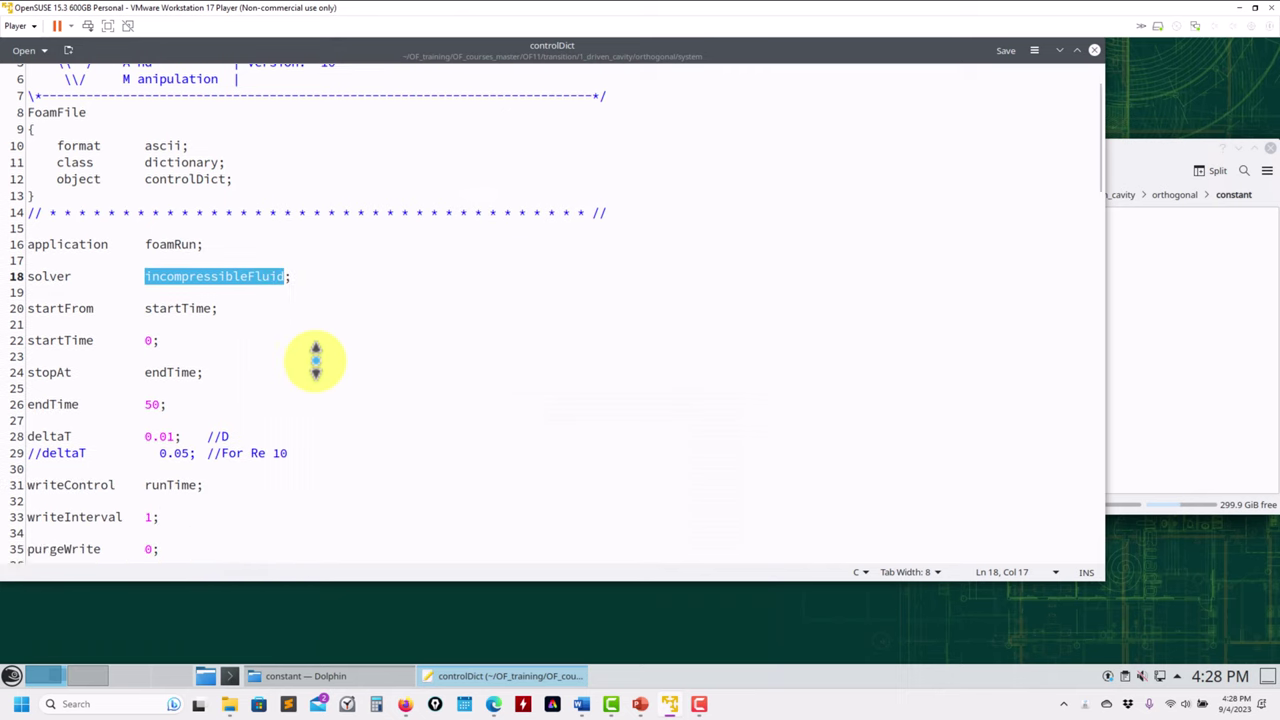
pyautogui.scroll(3, 315, 360)
pyautogui.scroll(5, 315, 360)
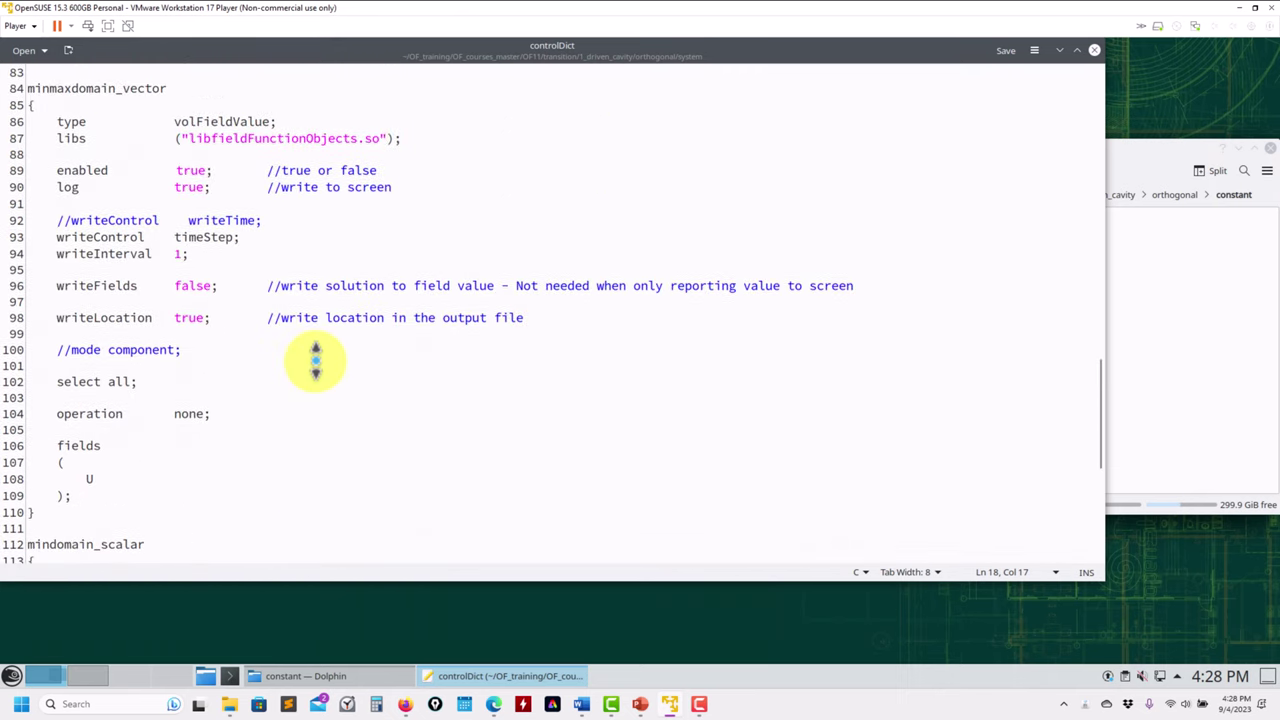
pyautogui.scroll(7, 277, 257)
pyautogui.scroll(1, 281, 267)
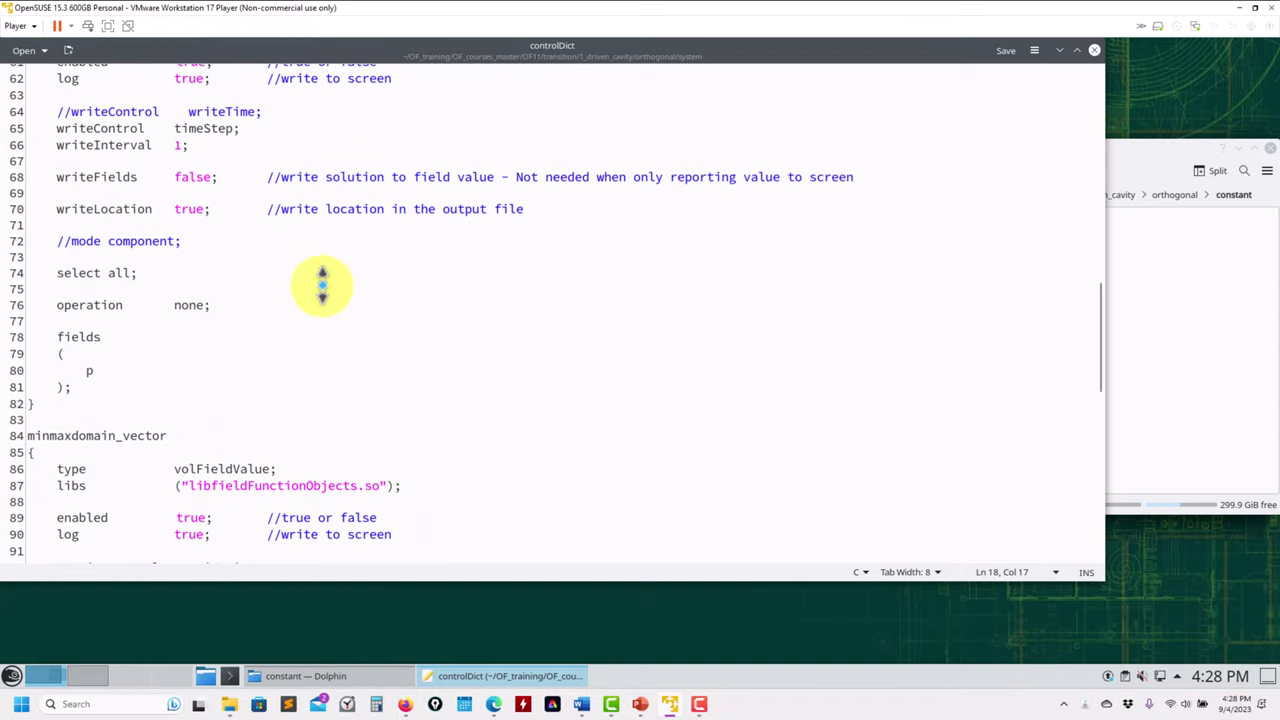
# Browse the orthogonal driven cavity case's constant folder, then return to the transition folder
pyautogui.click(1222, 344)
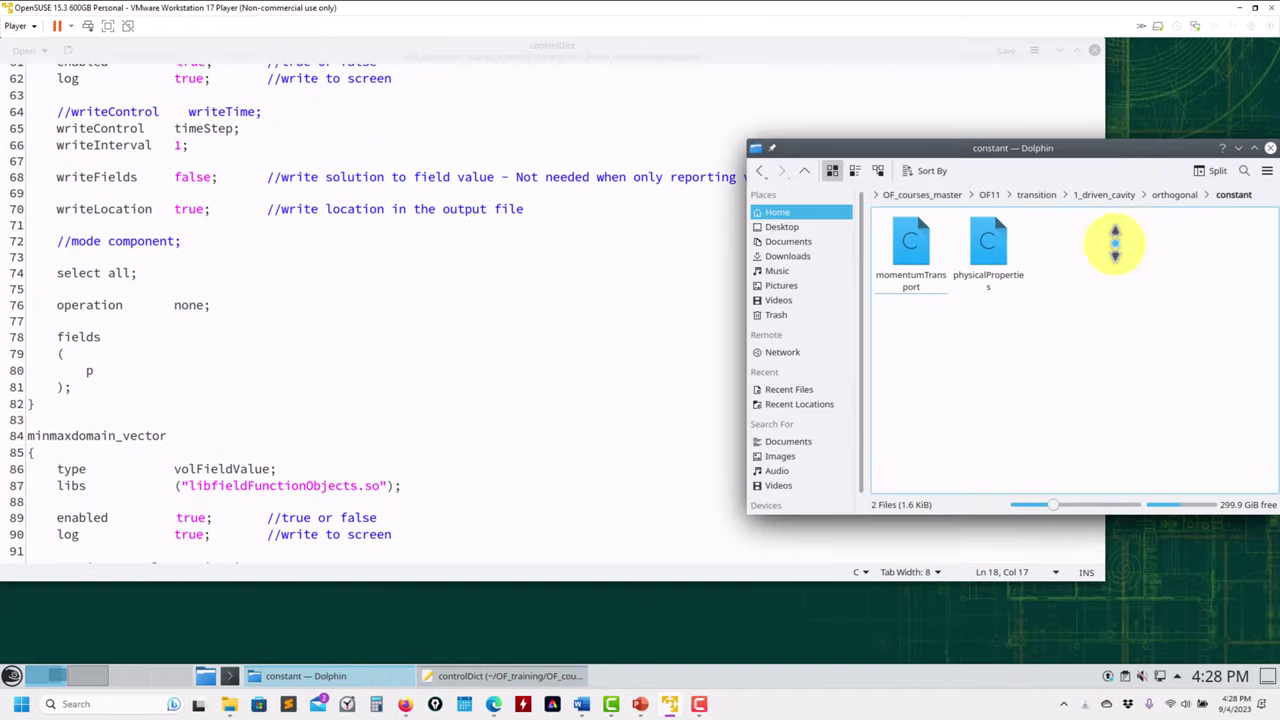
pyautogui.click(1174, 194)
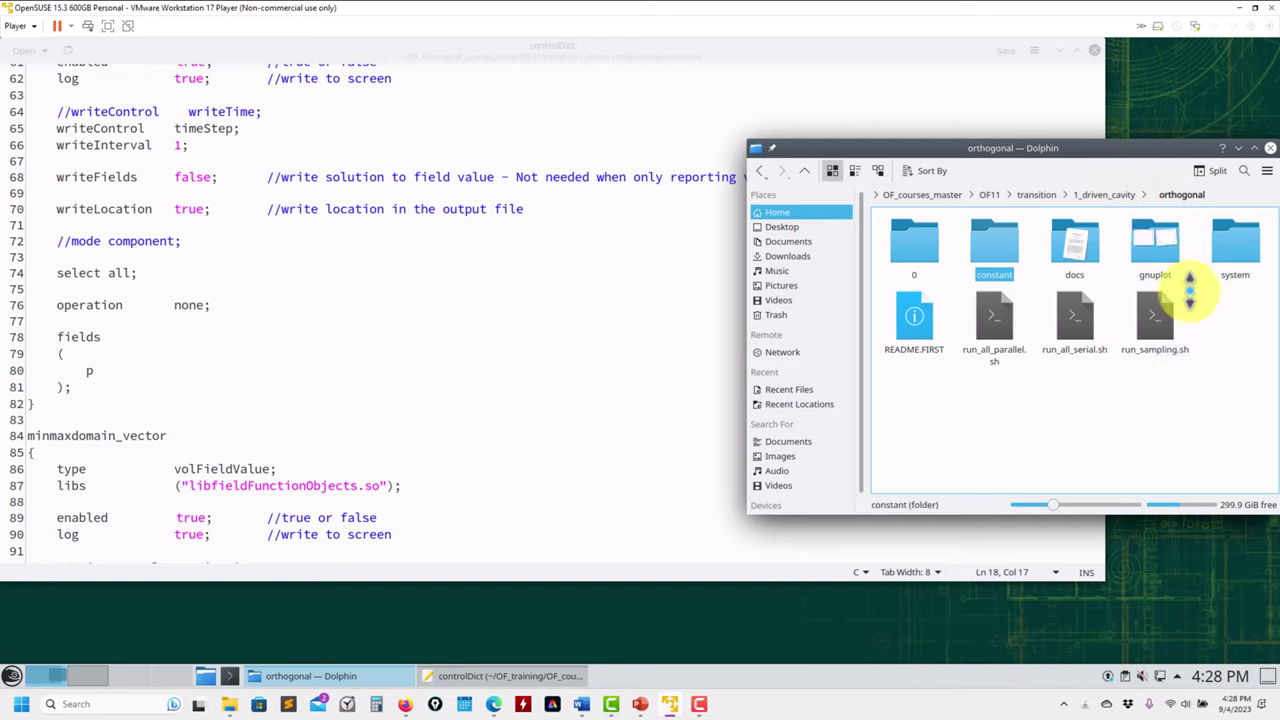
pyautogui.click(996, 252)
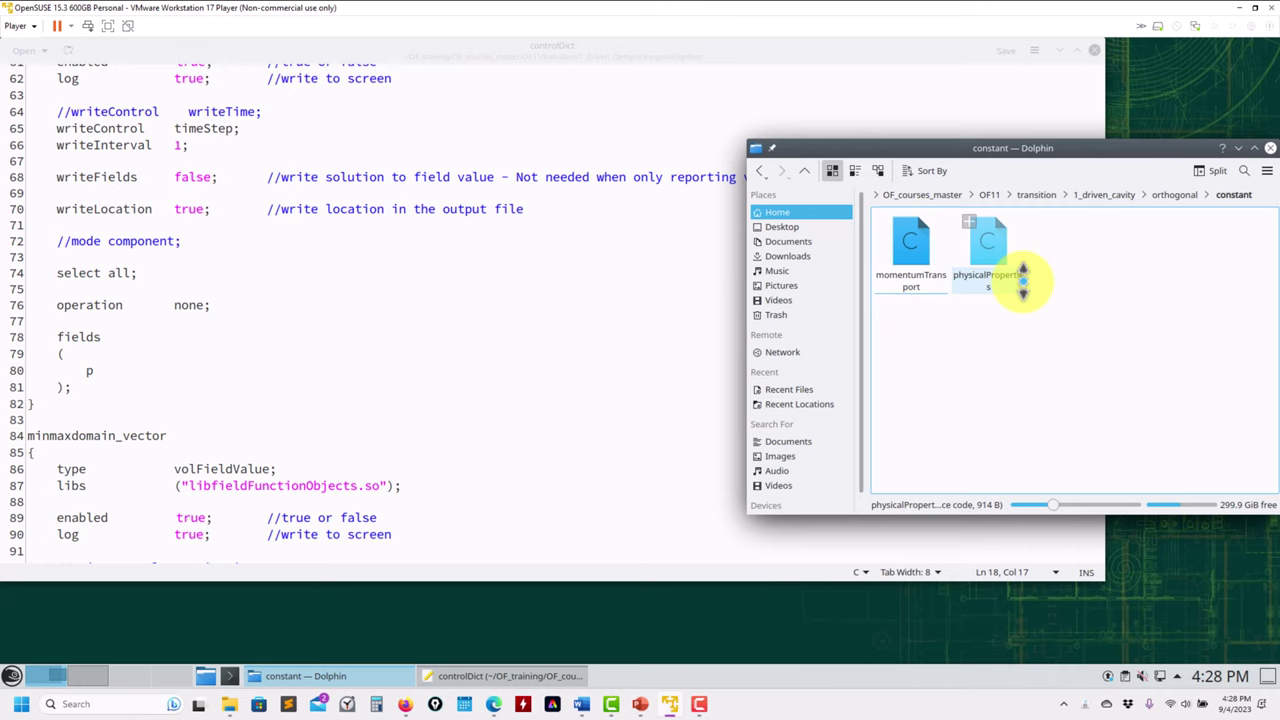
pyautogui.click(1038, 194)
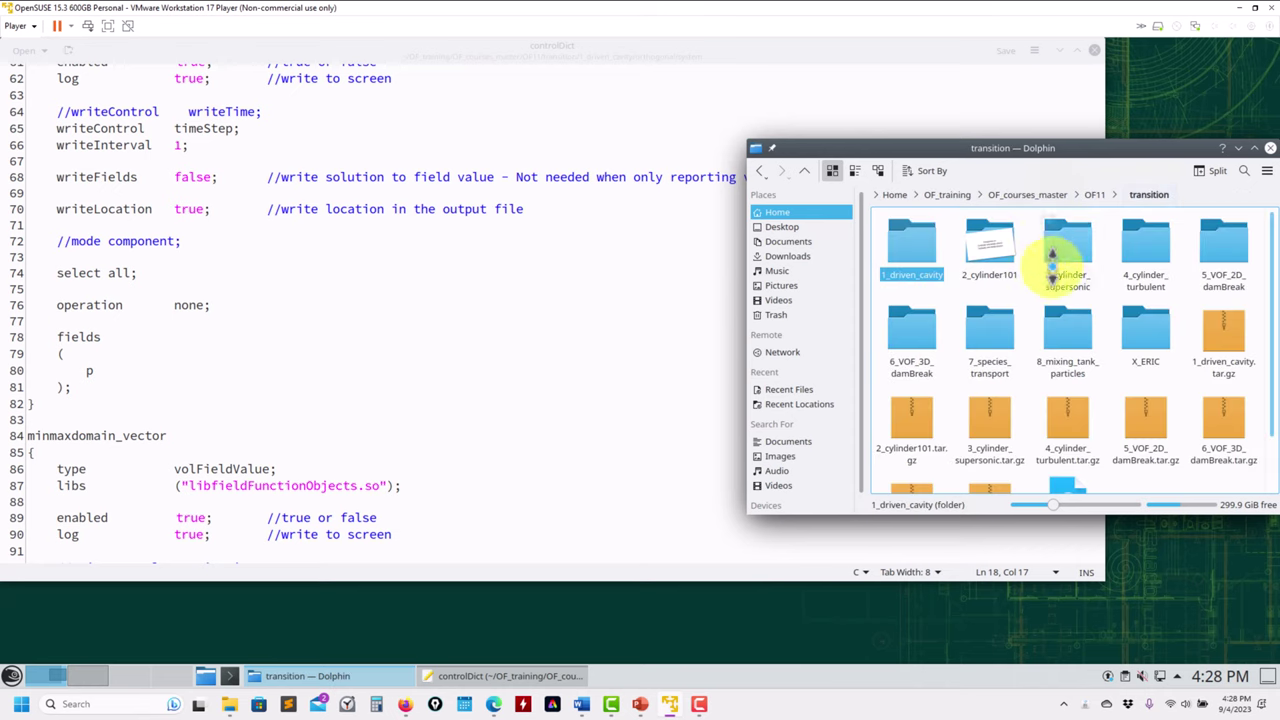
# Browse the 6_VOF_3D_damBreak constant folder and go back up to transition
pyautogui.click(922, 345)
pyautogui.click(1048, 245)
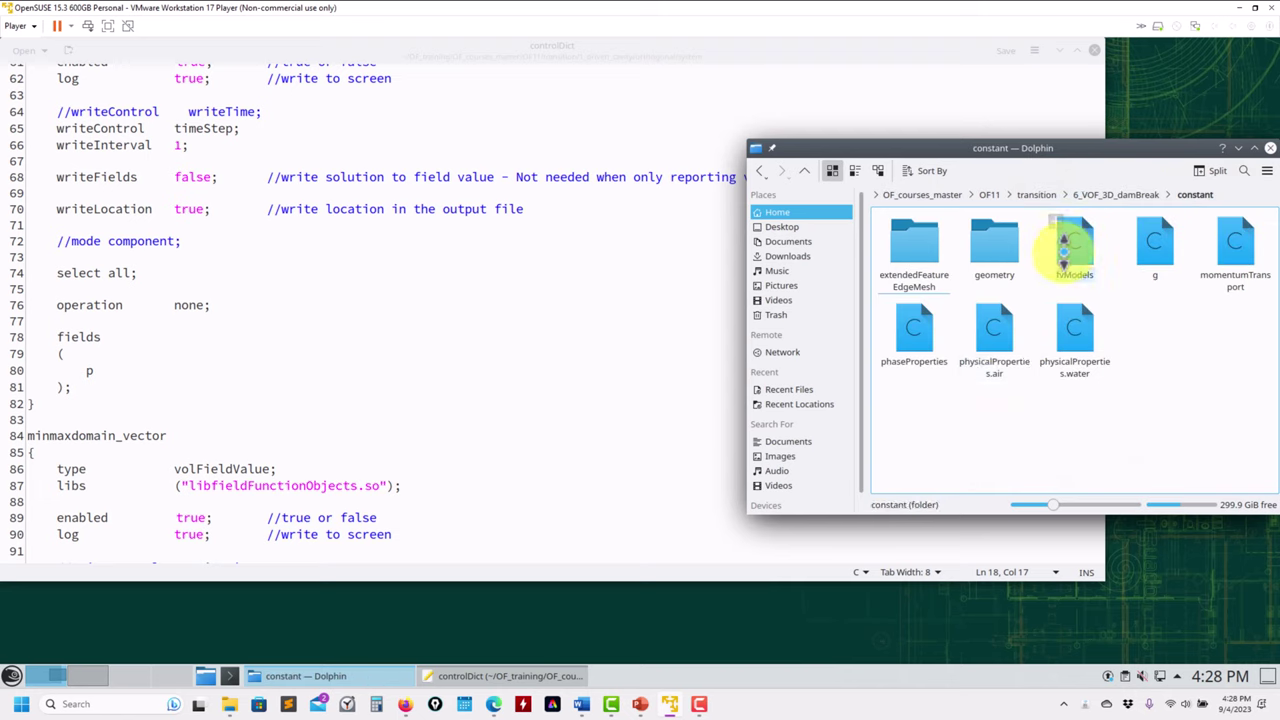
pyautogui.click(1118, 193)
pyautogui.click(1130, 192)
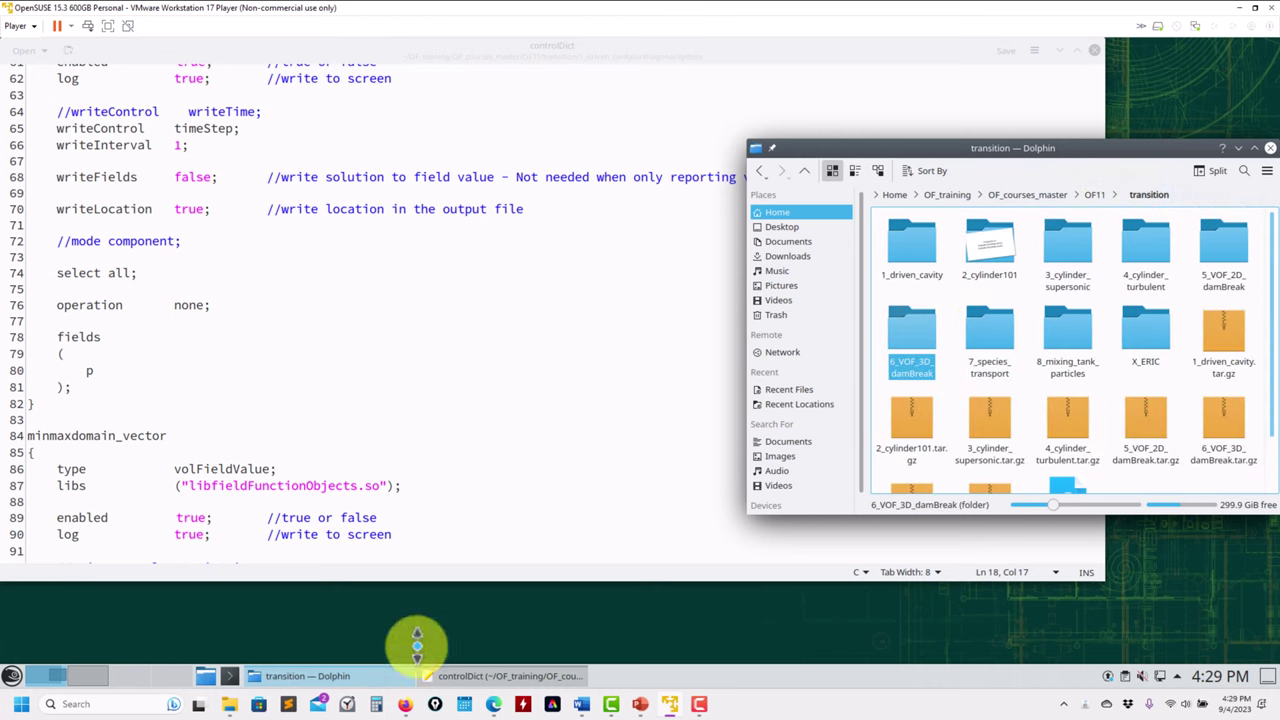
# Load openfoam.com in a fresh Firefox tab
pyautogui.click(405, 704)
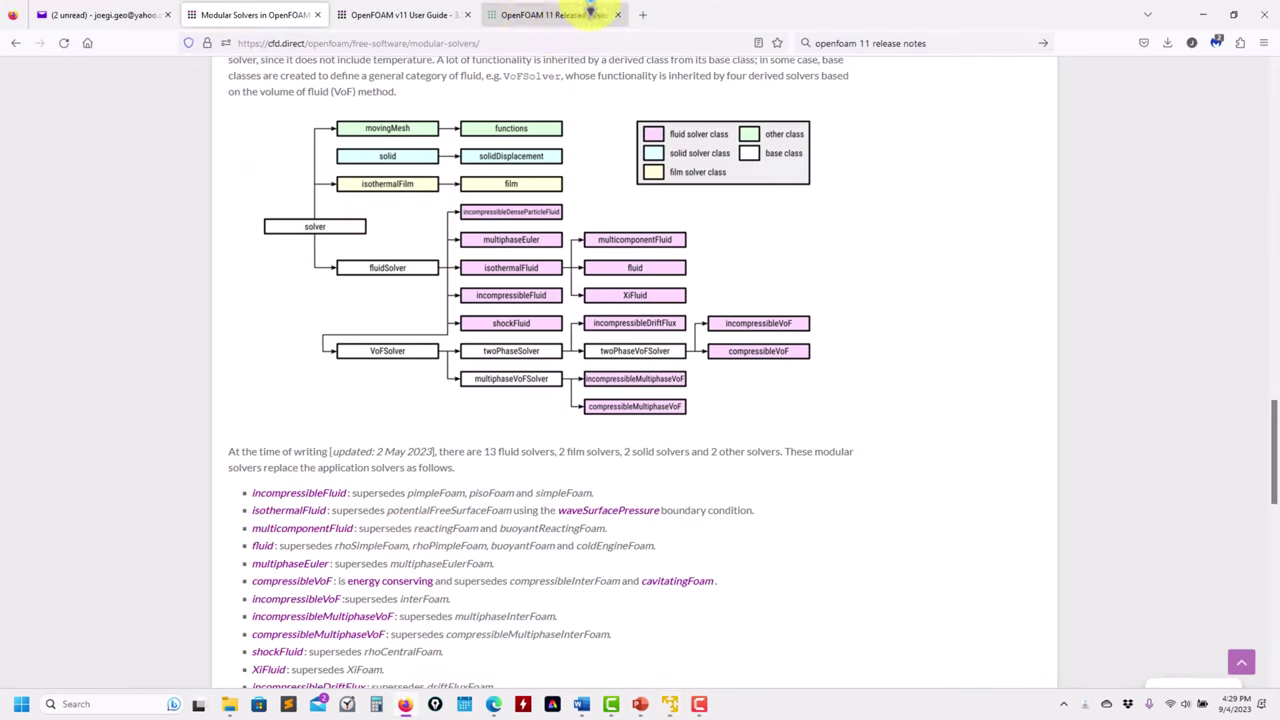
pyautogui.click(643, 14)
pyautogui.click(457, 43)
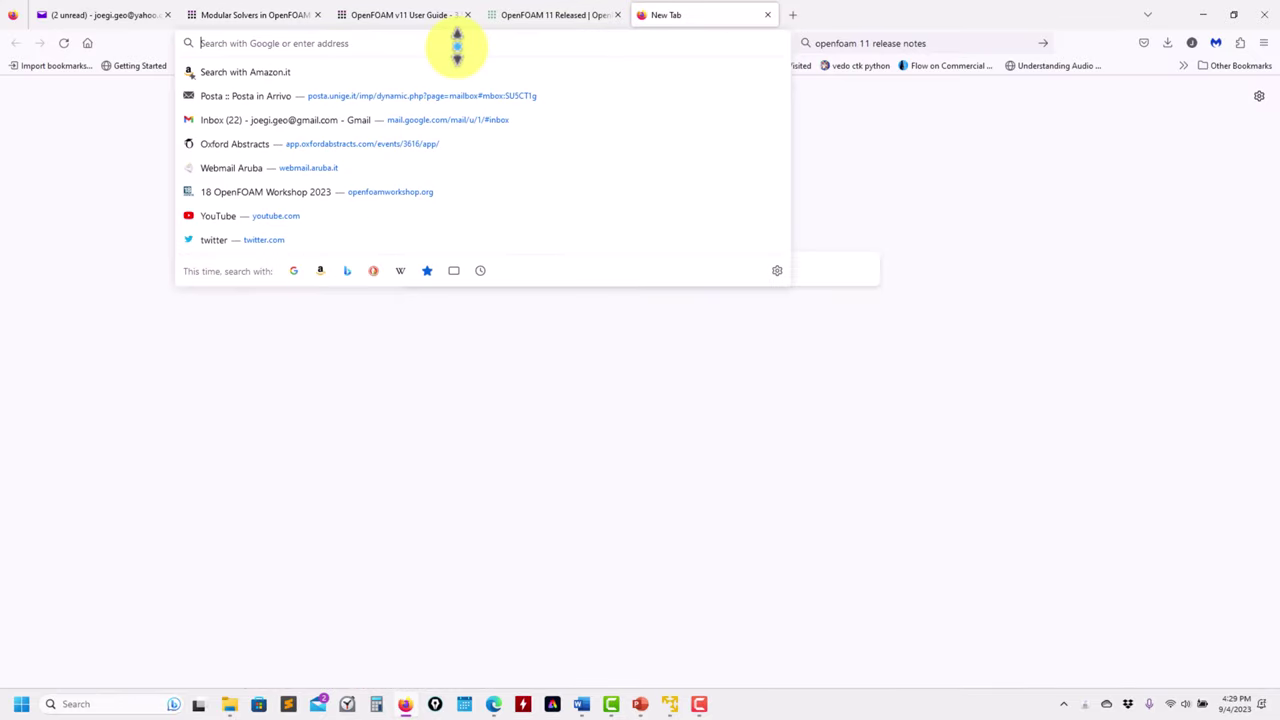
pyautogui.write('openfoam.')
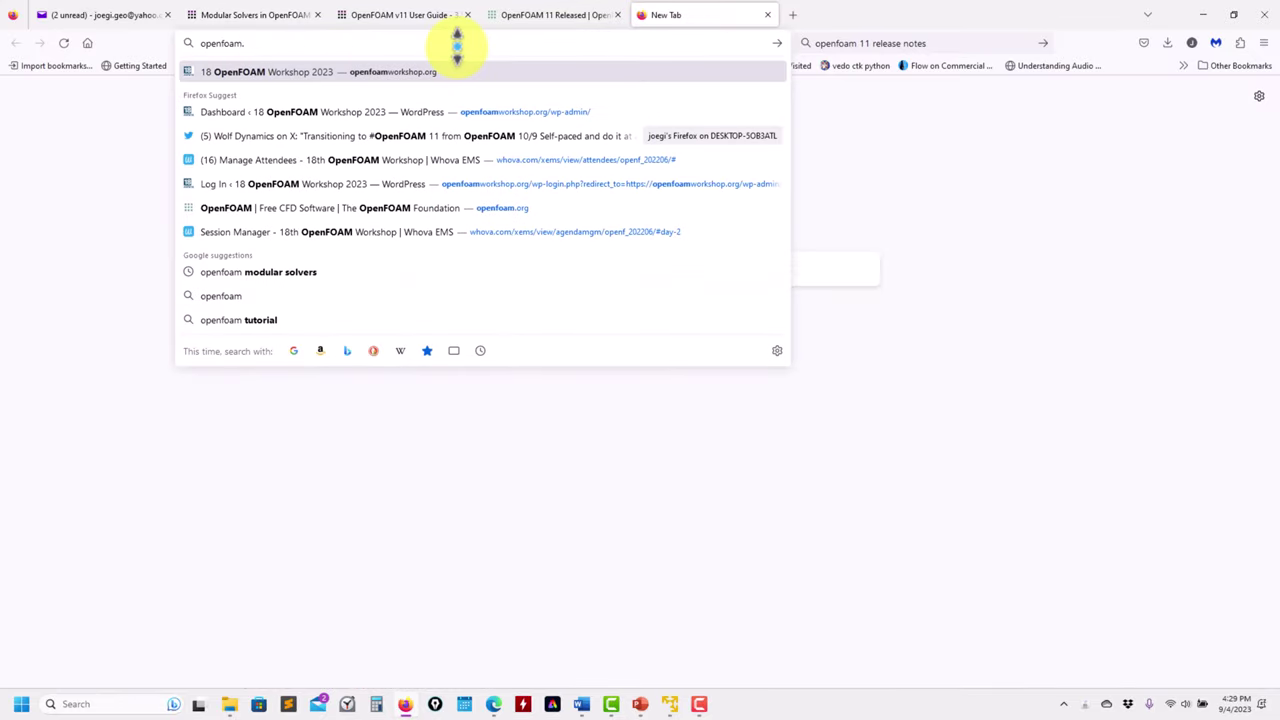
pyautogui.write('com/')
pyautogui.press('Return')
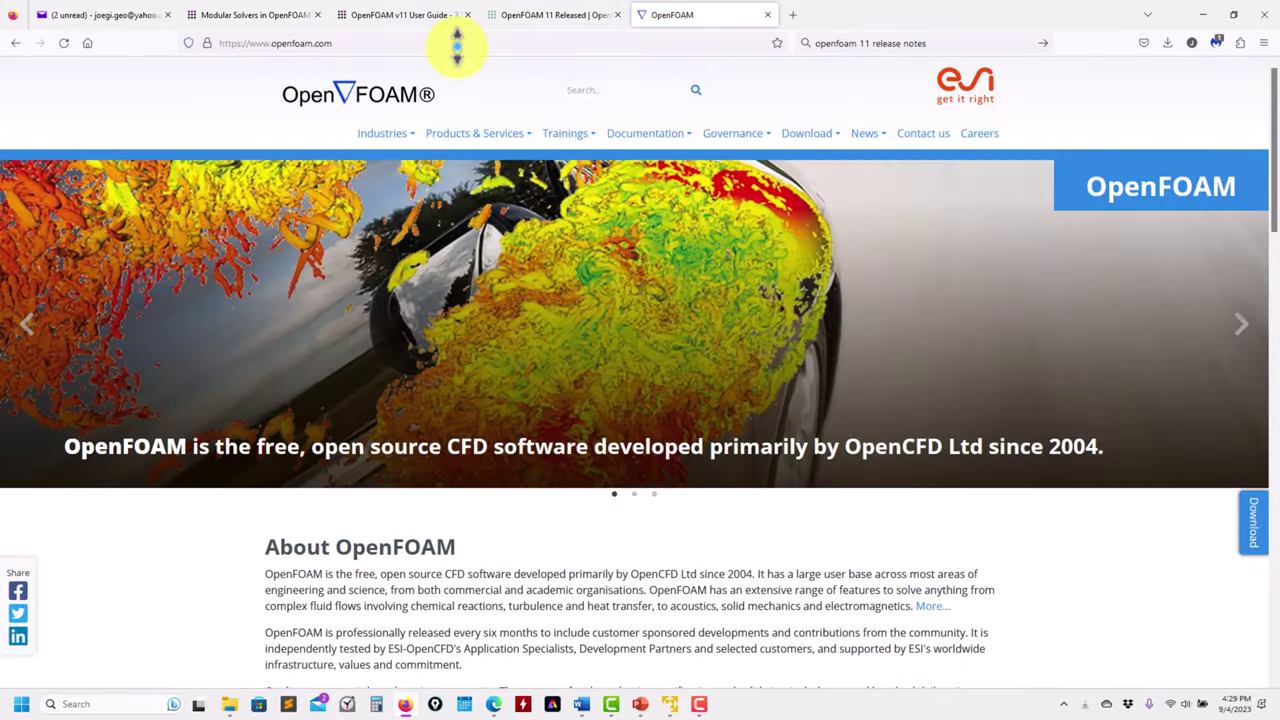